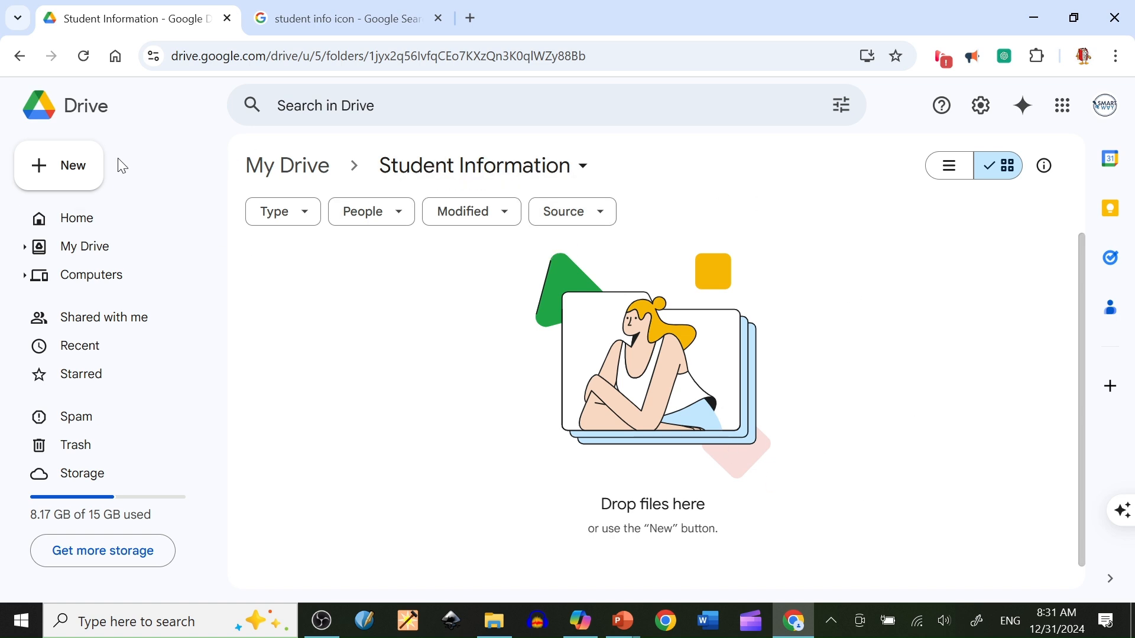
click(67, 173)
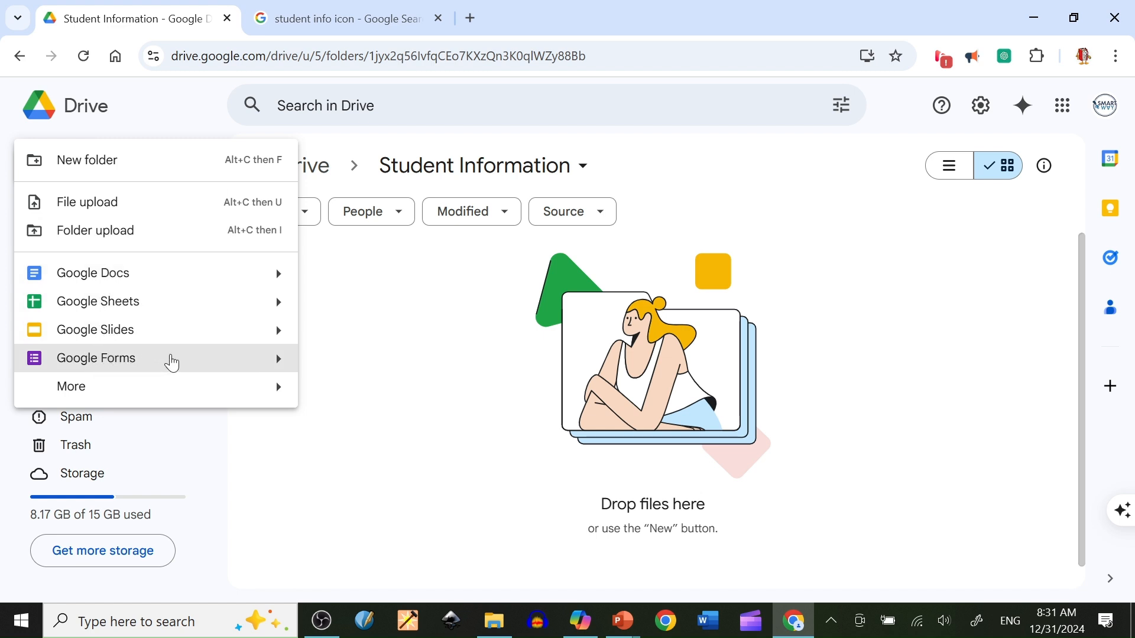
mouse_move(276, 368)
click(390, 301)
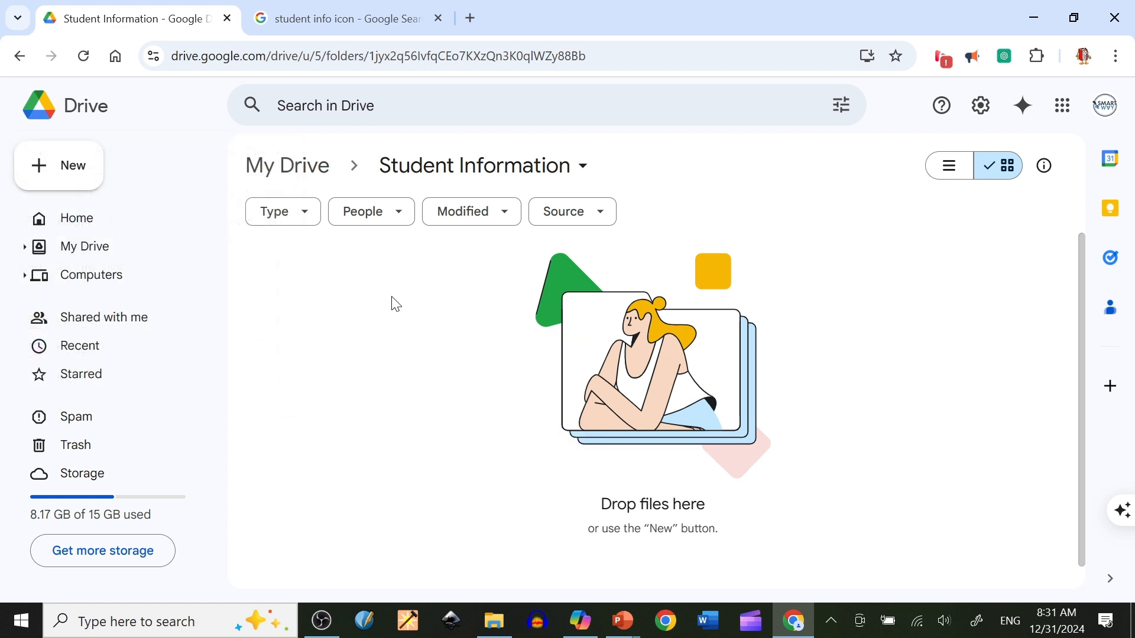
- Create a blank Google Form inside the Student Information folder
right_click(390, 298)
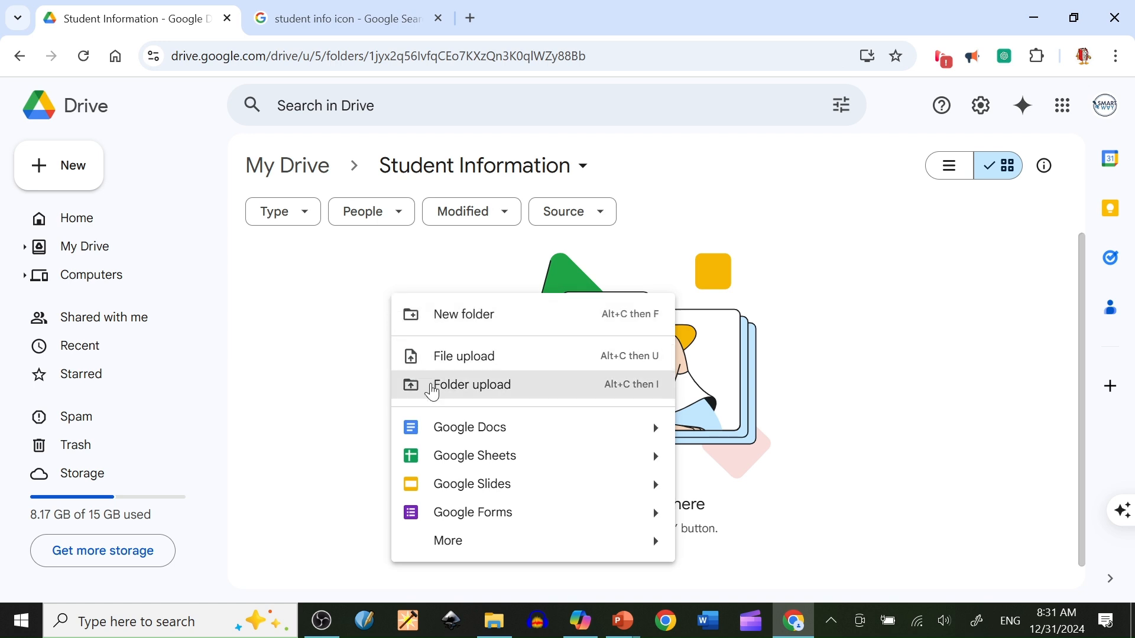
mouse_move(661, 522)
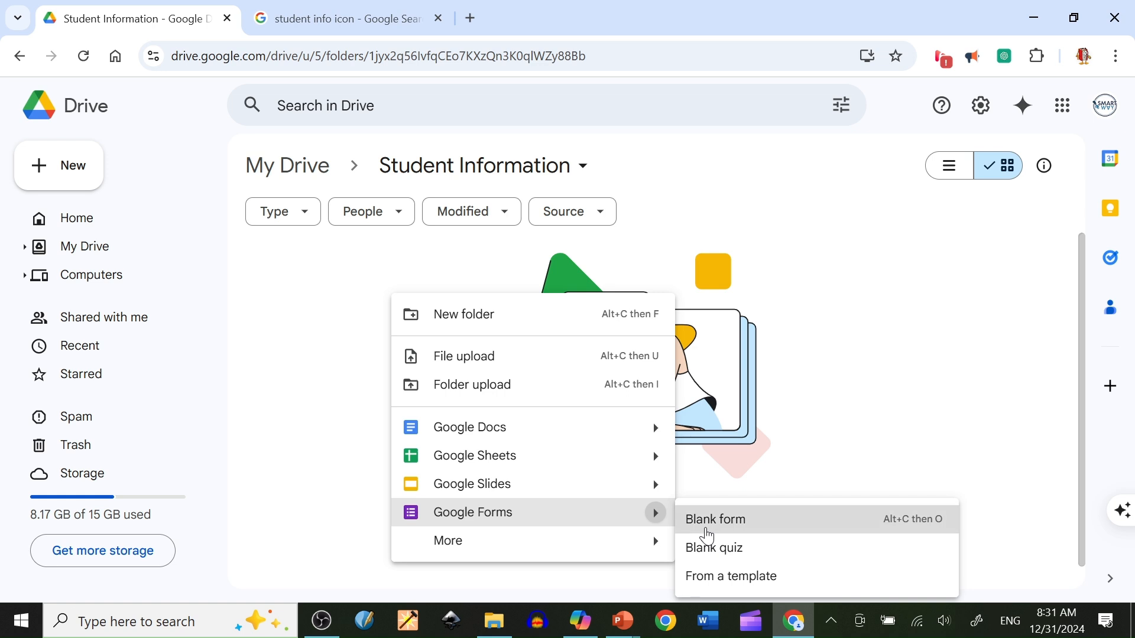
click(707, 534)
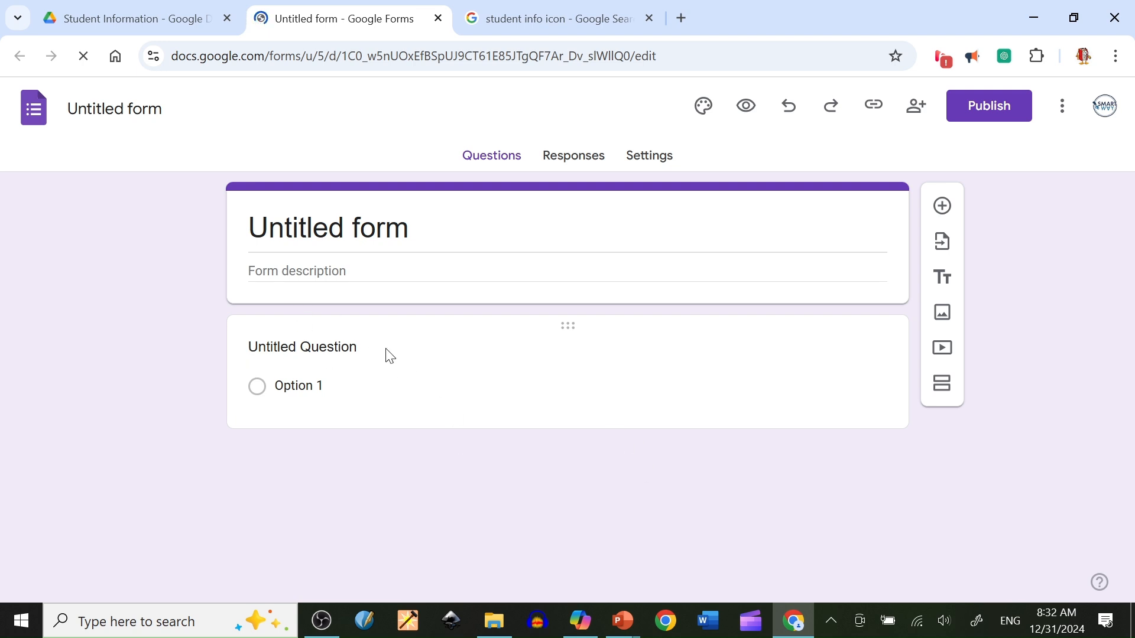
- Replace the form's title with "Student Information", dismissing the tour offer
click(329, 229)
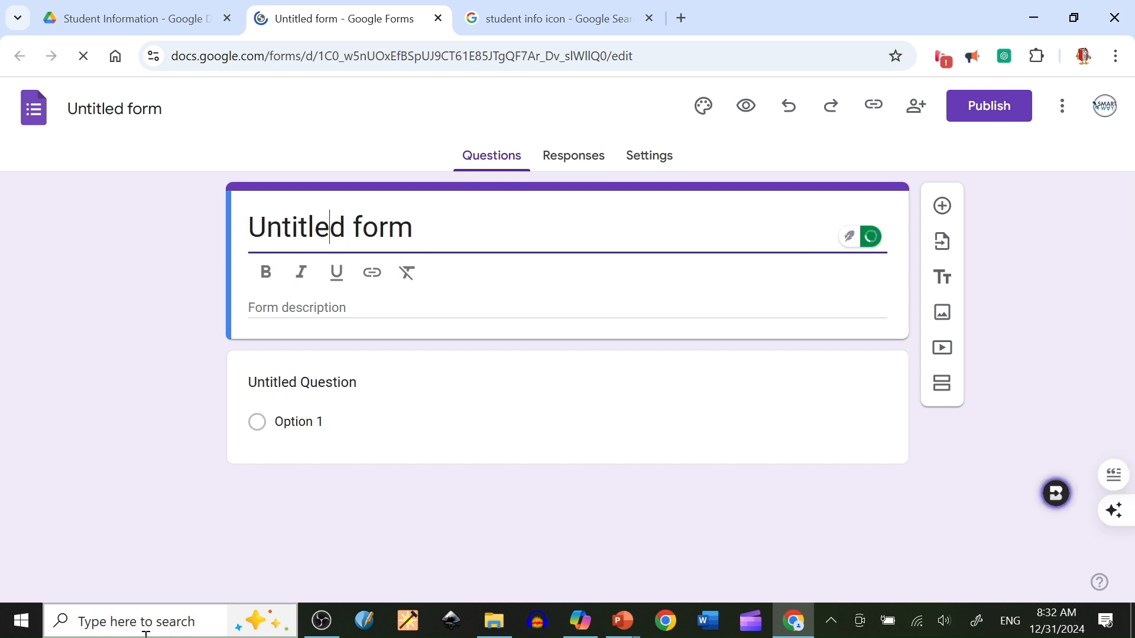
triple_click(282, 230)
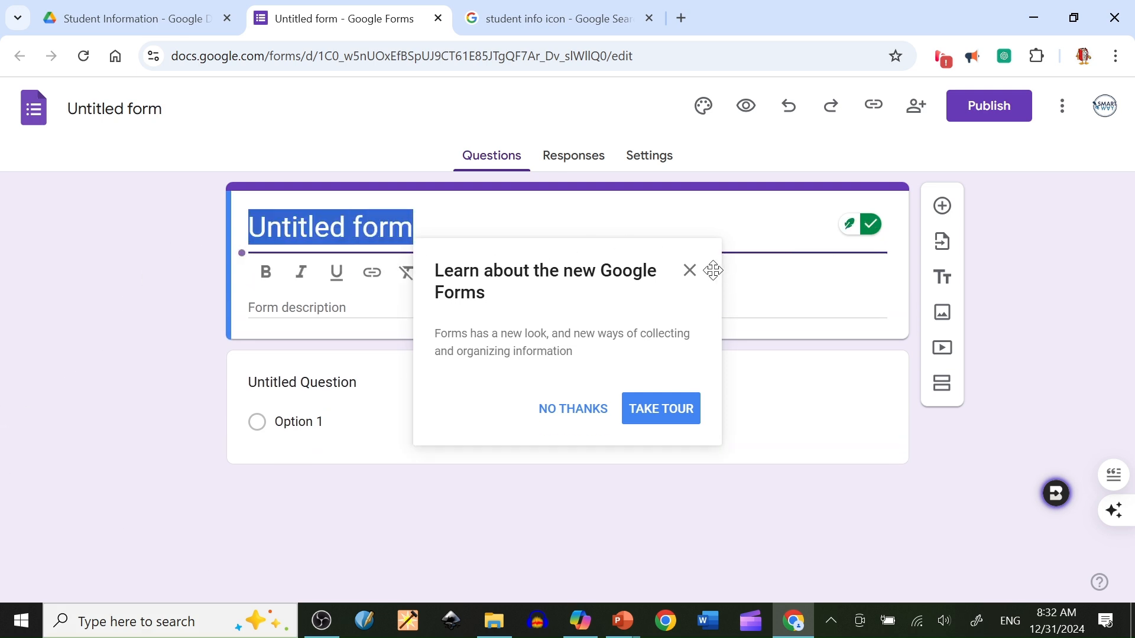
click(692, 271)
text(STude)
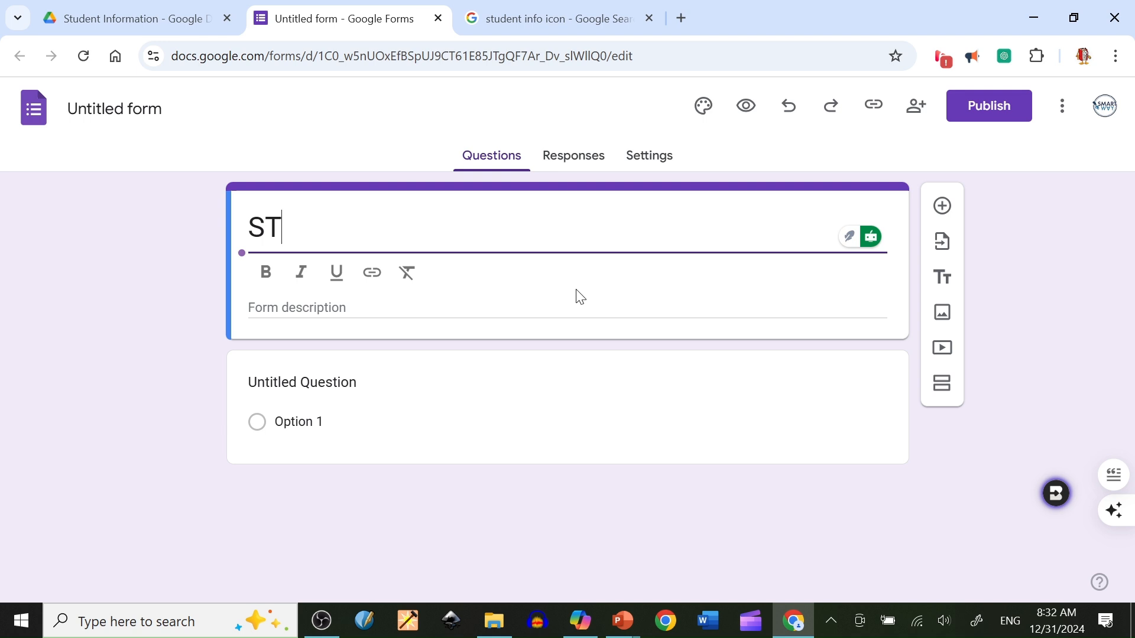
key(BackSpace)
key(BackSpace)
key(BackSpace)
key(BackSpace)
text(tudnet)
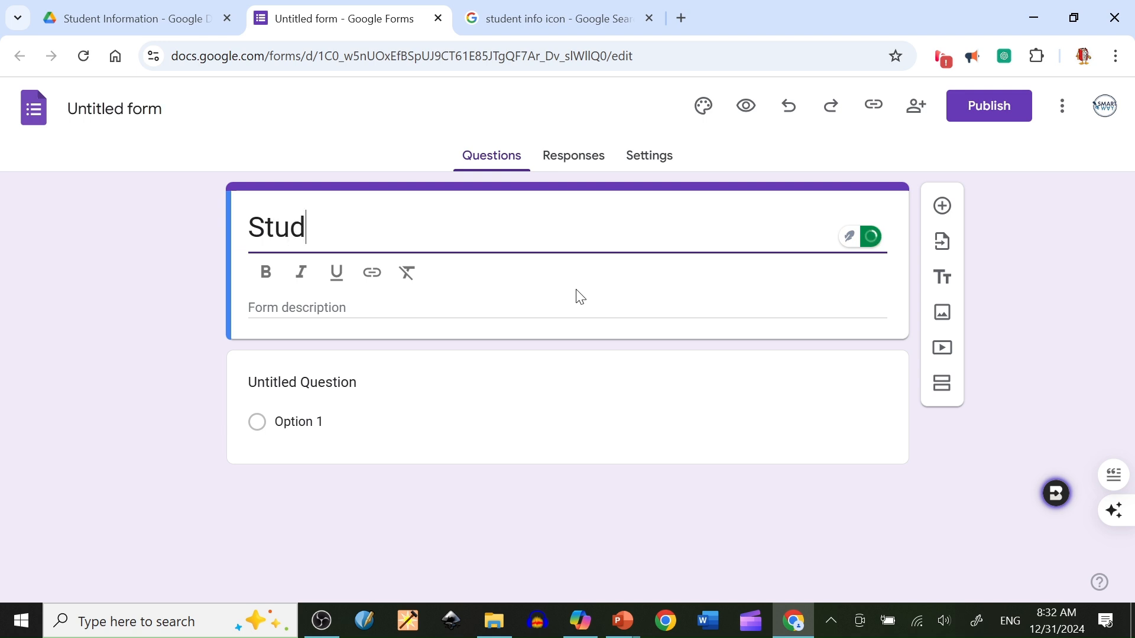
key(BackSpace)
key(BackSpace)
key(BackSpace)
key(BackSpace)
text(ent Information)
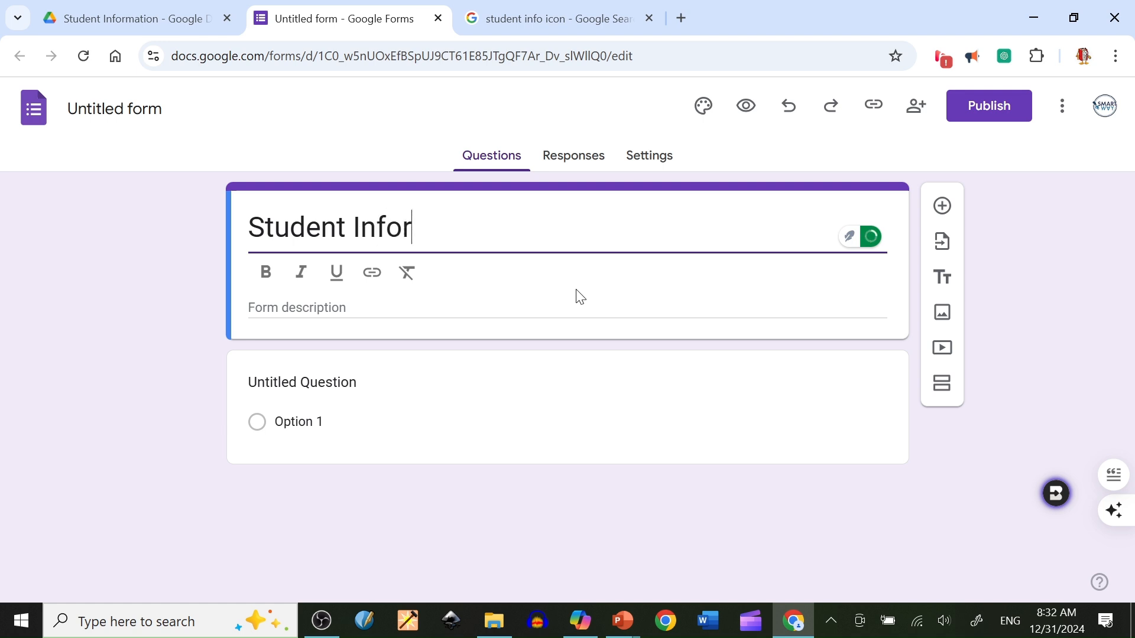
- Enter "Please fill in the following details" as the form description
click(263, 302)
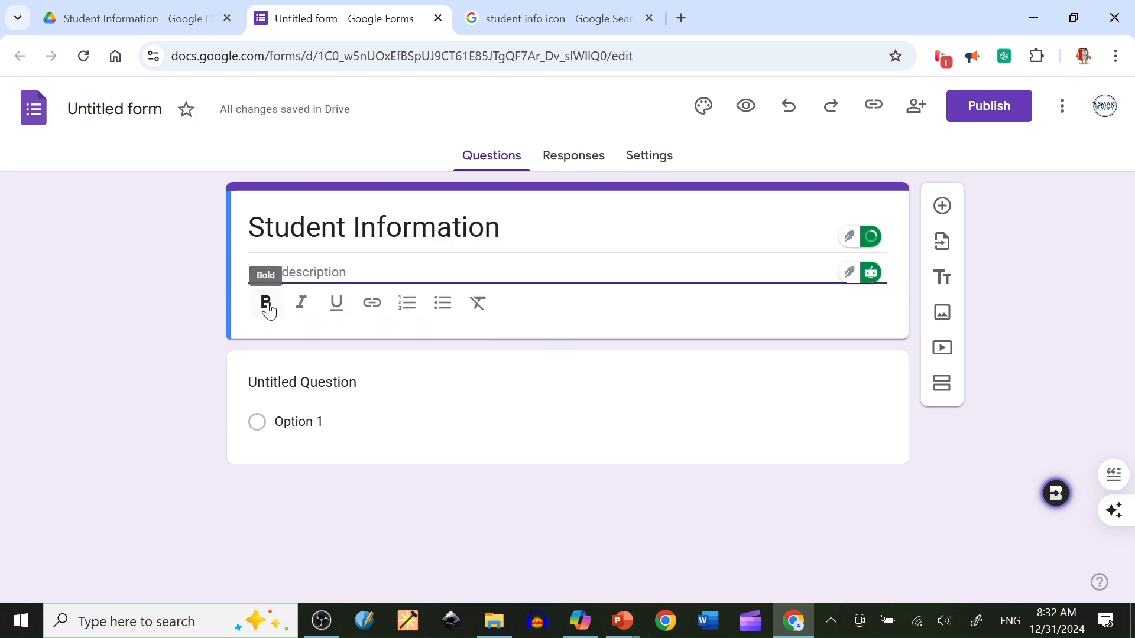
text(P)
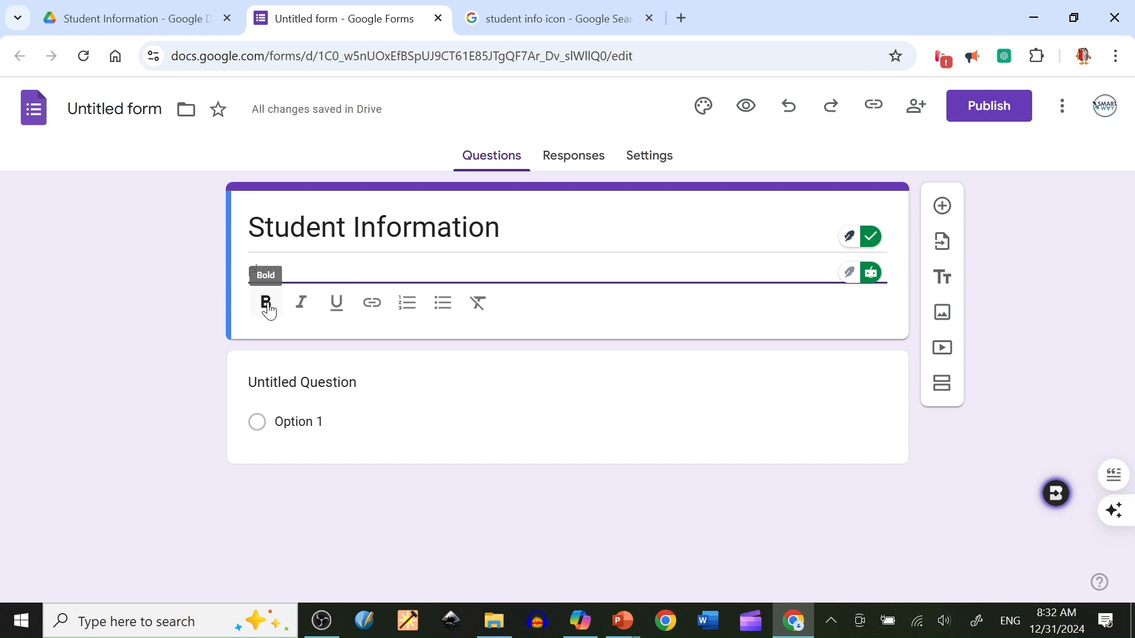
text(lea)
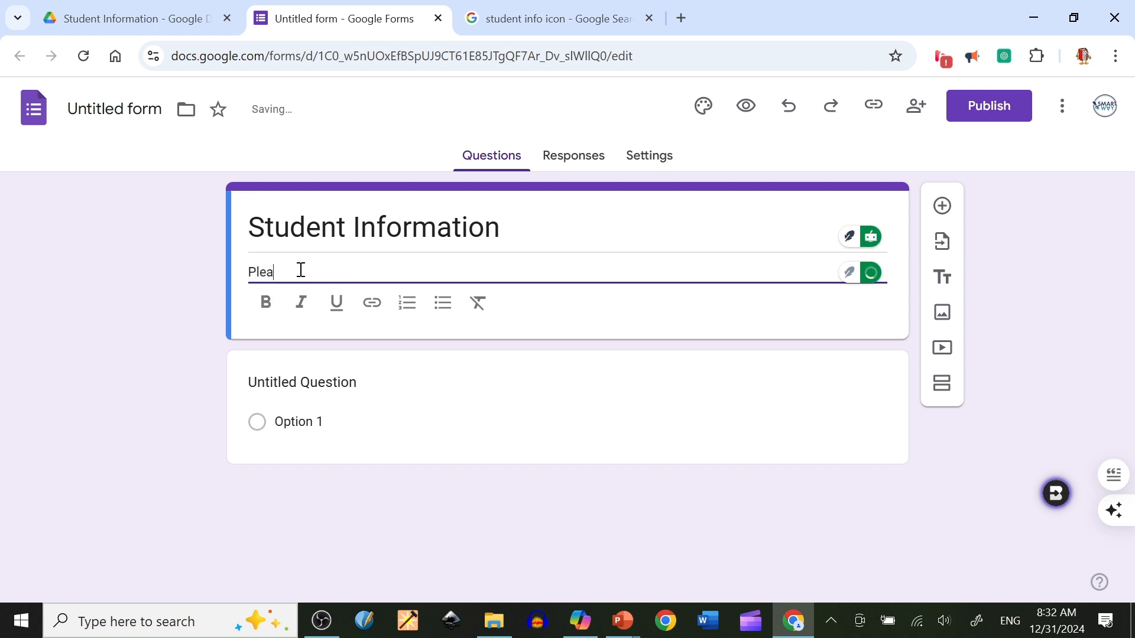
text(se fill in)
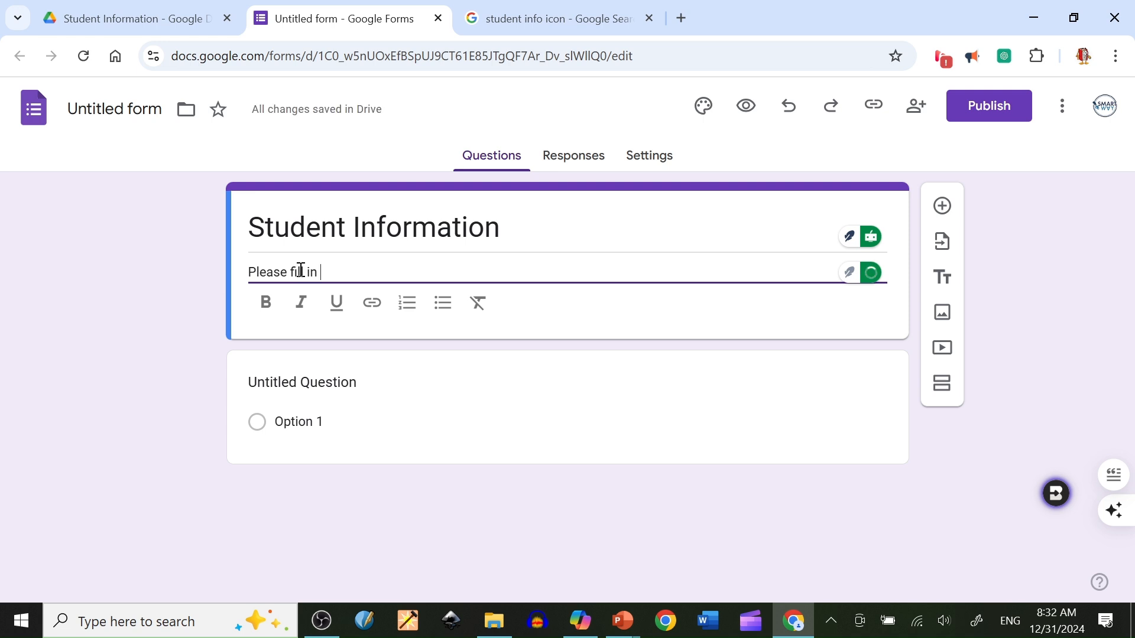
text( the following dat)
key(BackSpace)
text(etails)
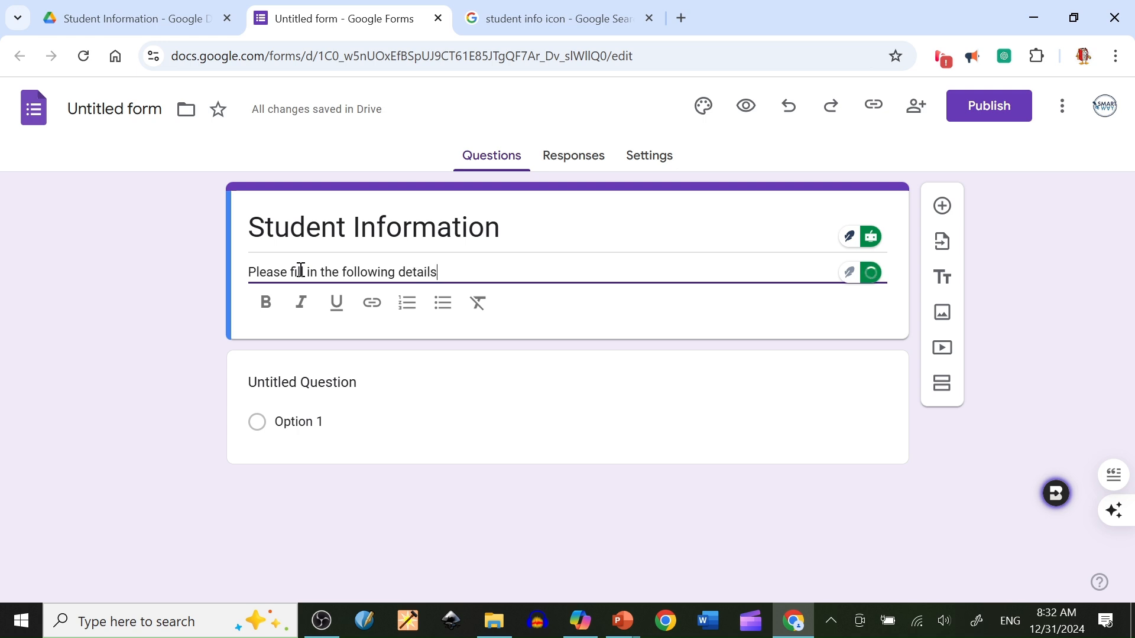
- Replace the untitled question's text with "First Name"
click(285, 390)
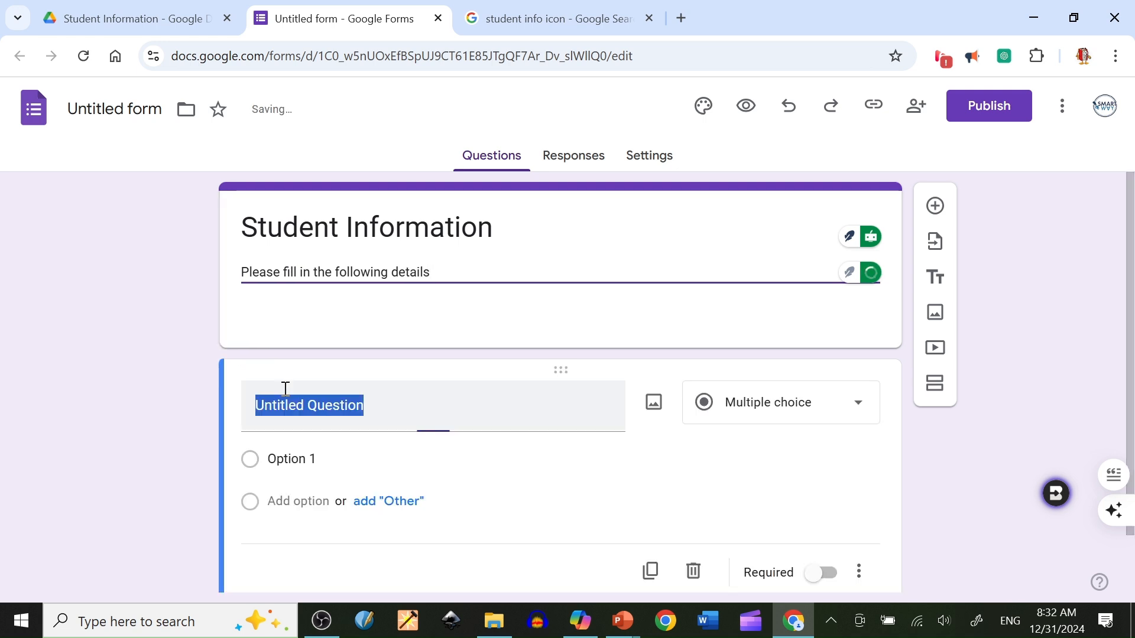
text(First )
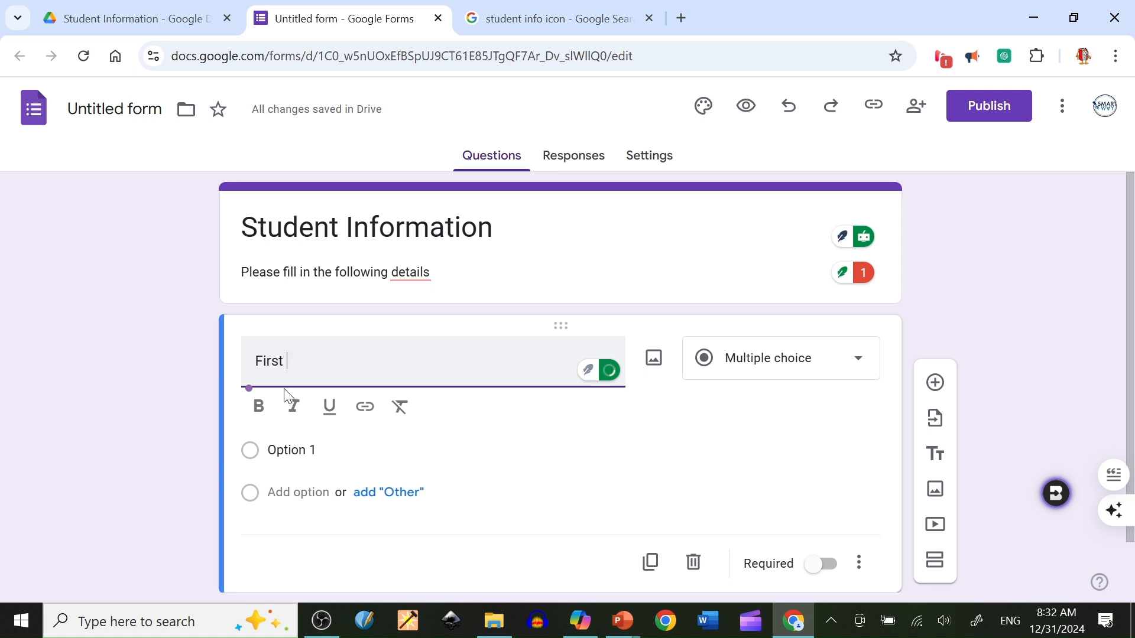
text(Name)
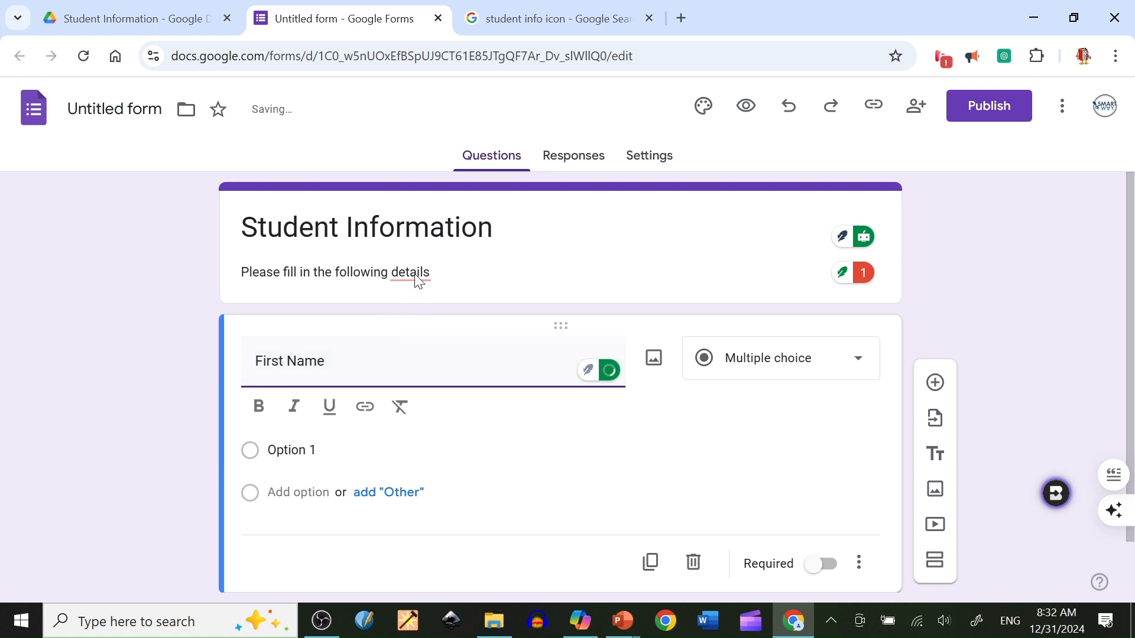
- Accept the suggested correction that adds a colon after "details" in the form description
right_click(416, 275)
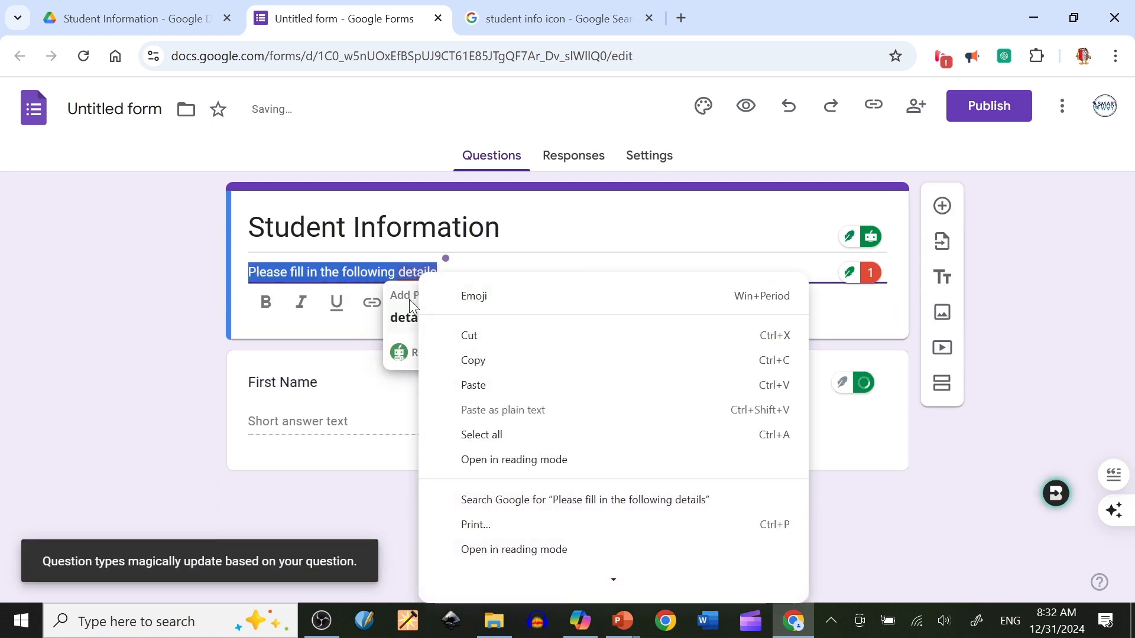
click(406, 323)
click(407, 319)
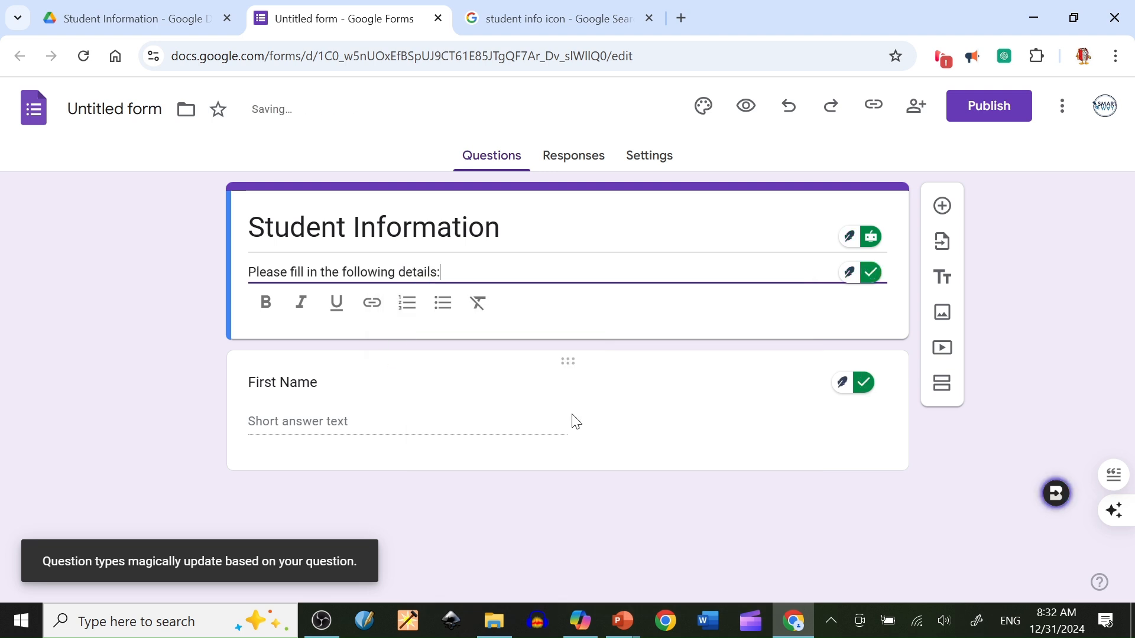
- Make the First Name question required, keeping the short answer type
click(302, 378)
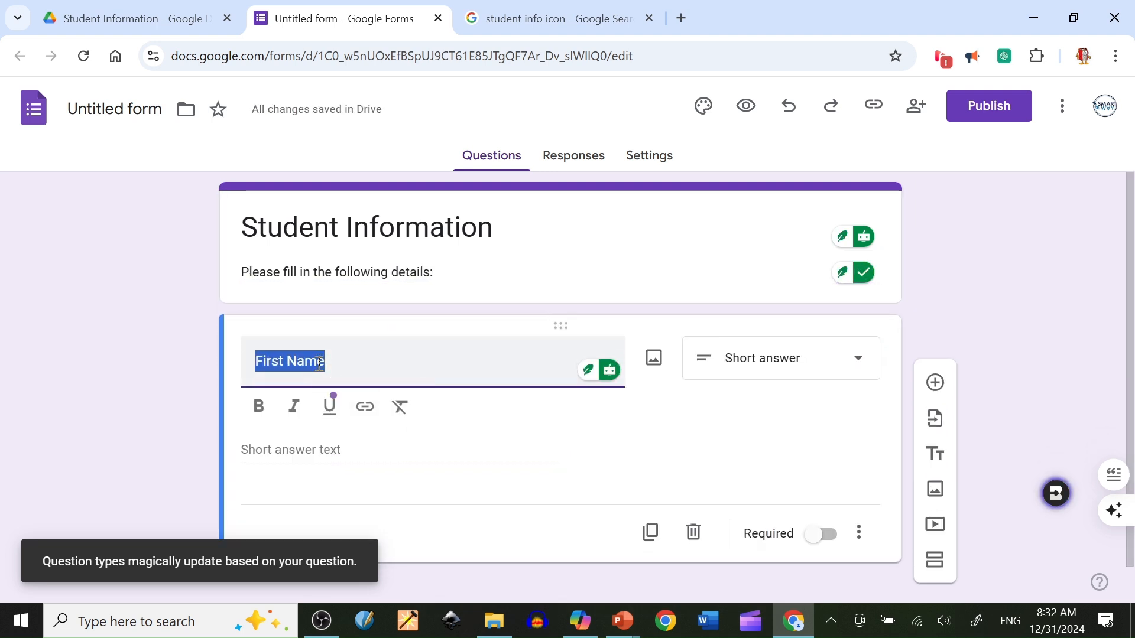
click(833, 374)
click(757, 121)
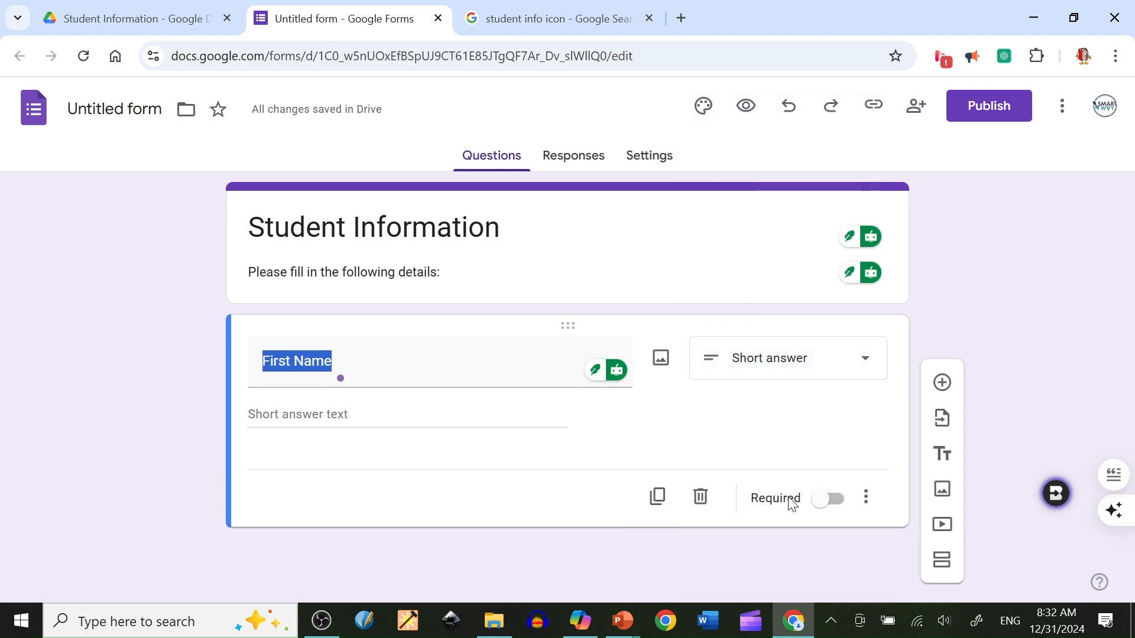
click(835, 500)
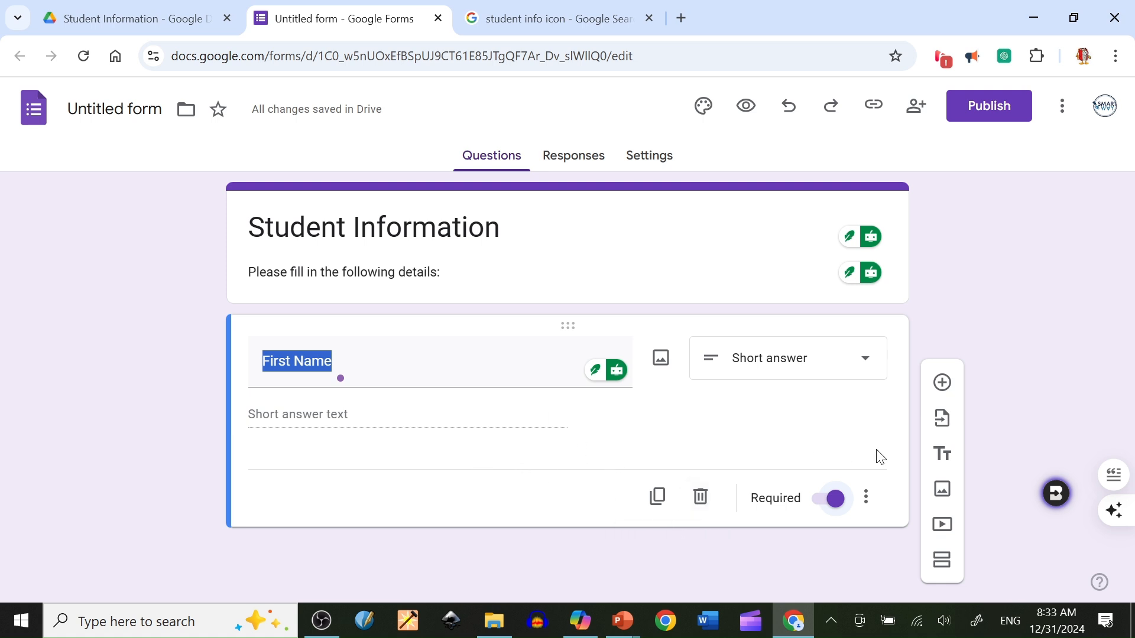
- Add a question titled "Last Name" below First Name and make it required
click(941, 384)
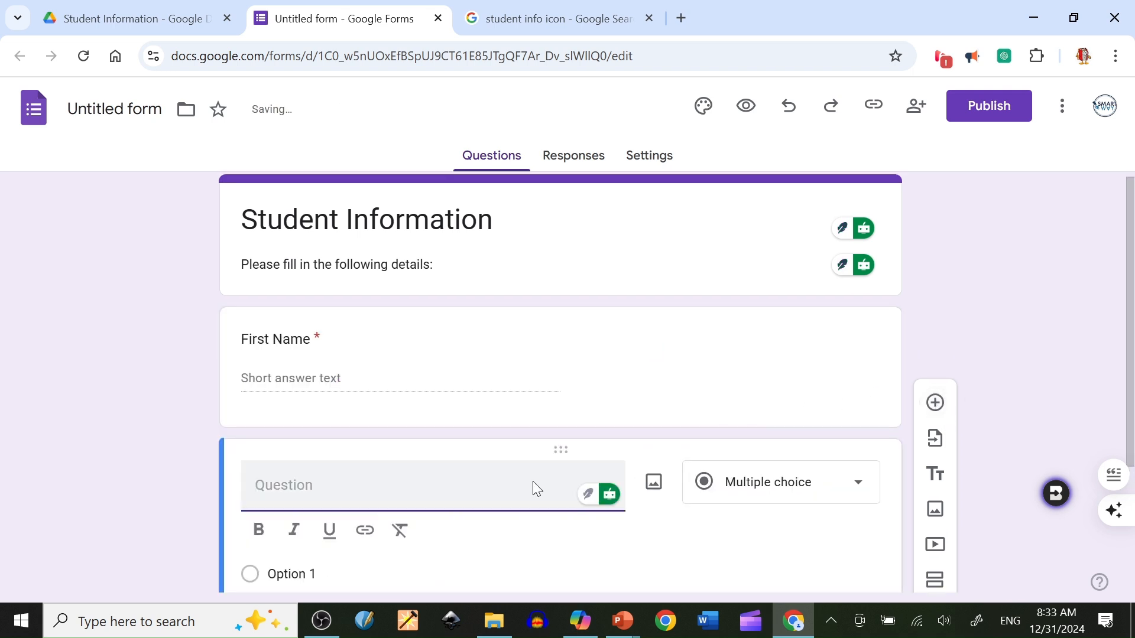
text(Last Name)
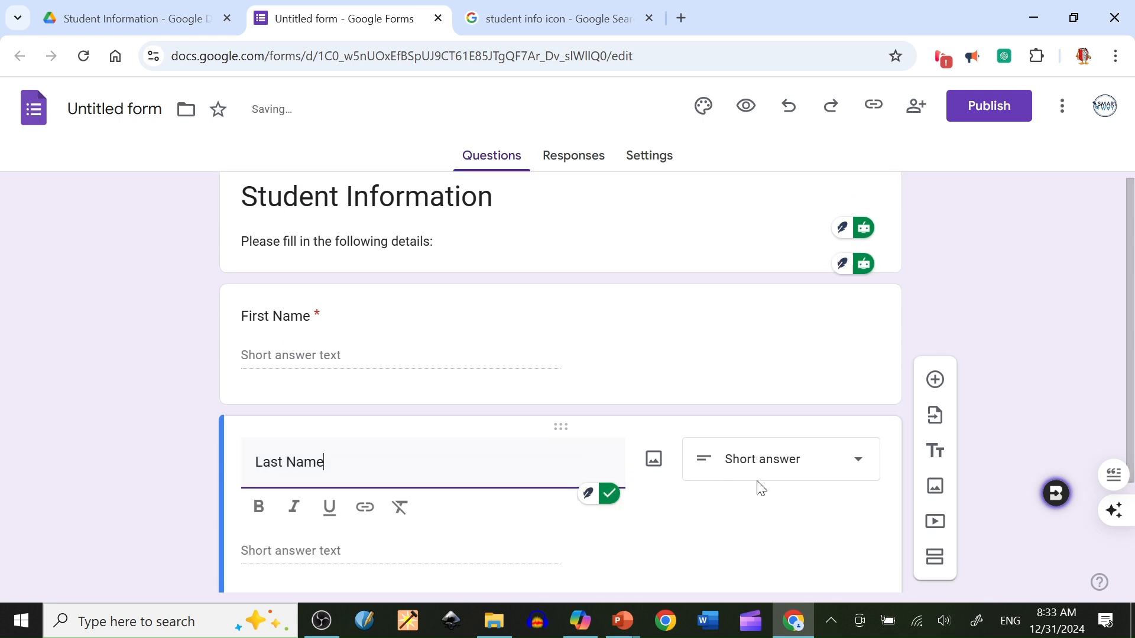
click(821, 508)
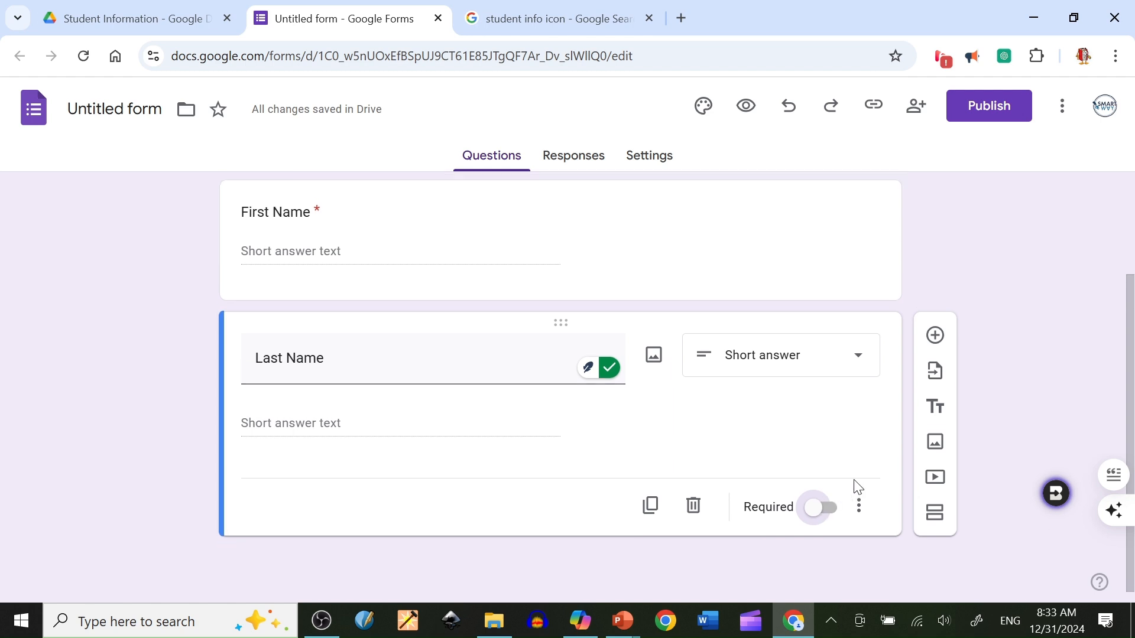
click(830, 508)
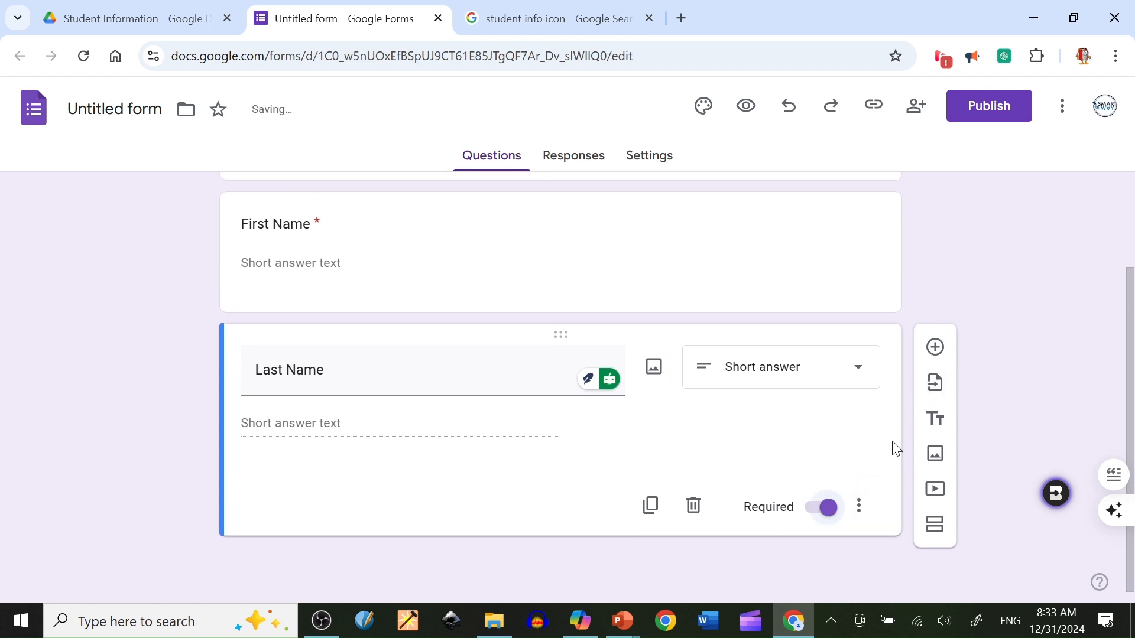
- Add two more questions below Last Name, titled "Father's Name" and "Father's Contact Number"
click(935, 349)
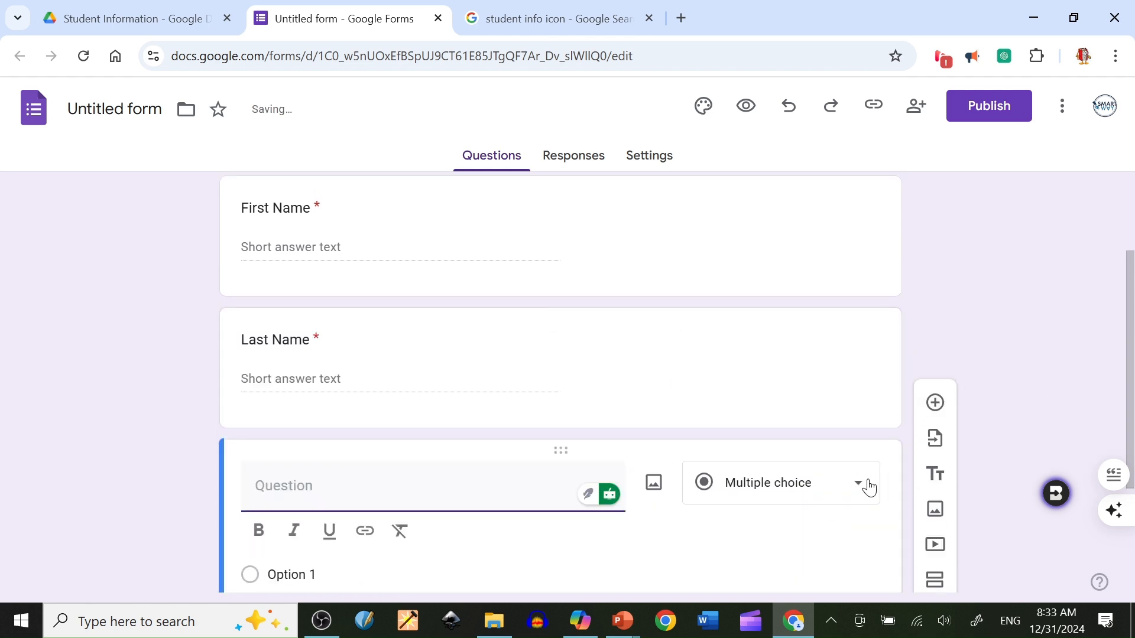
text(Father)
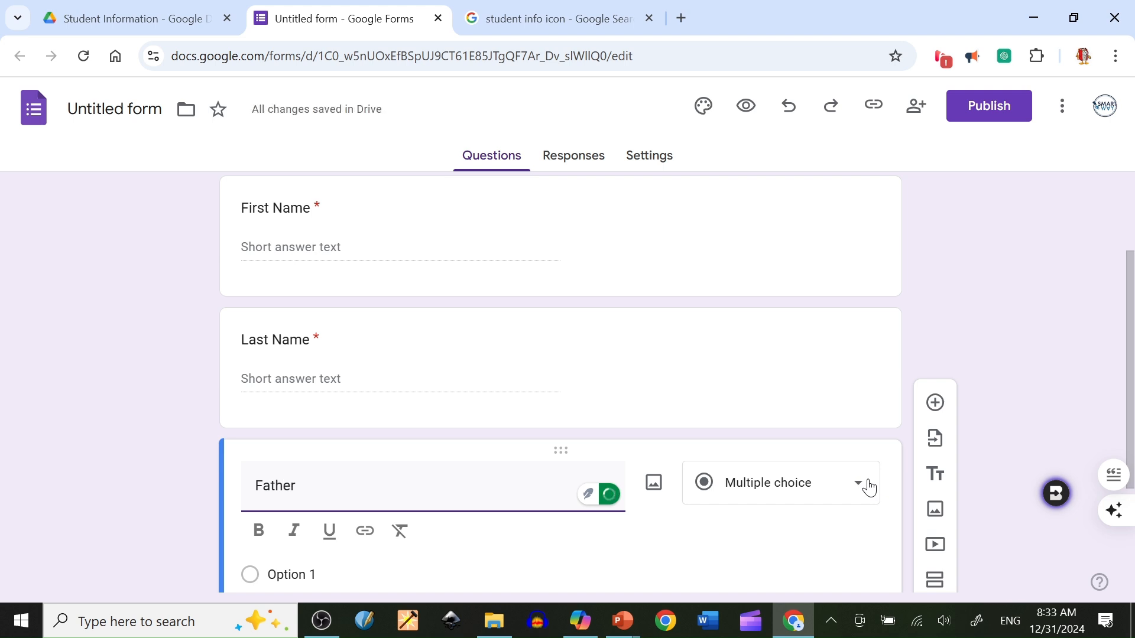
text(ame)
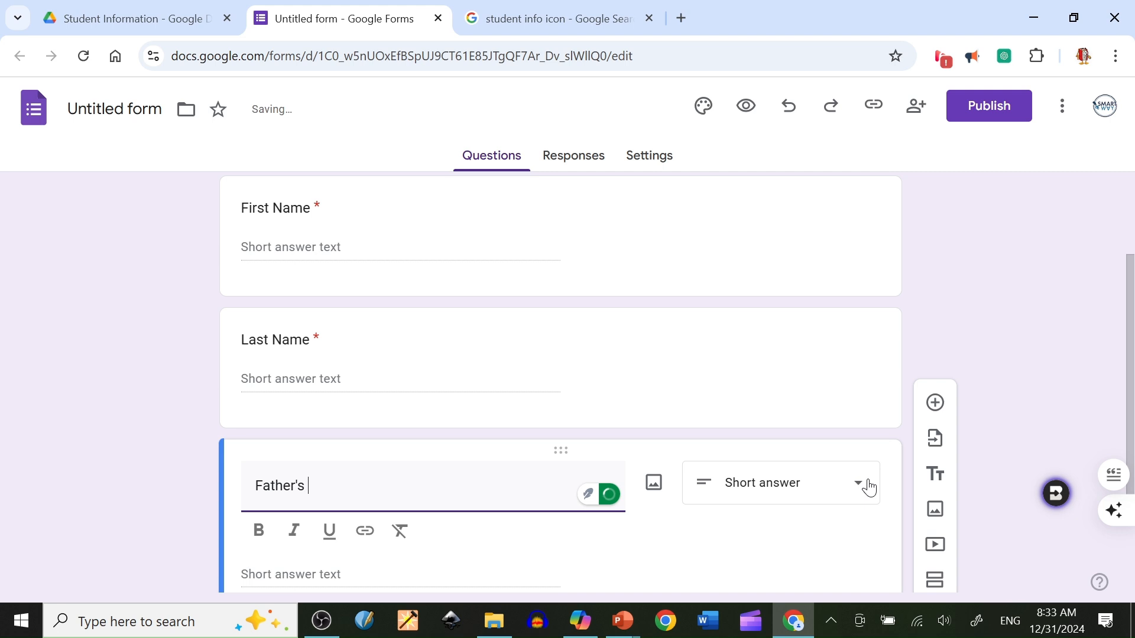
text(e)
click(930, 408)
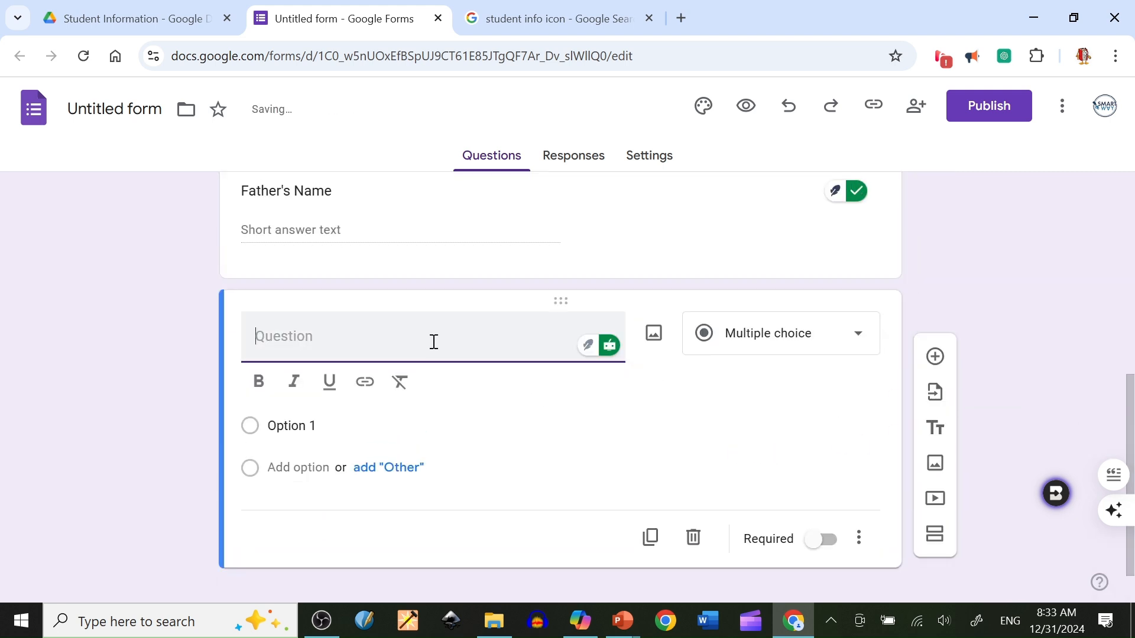
text(Father's Contact Number)
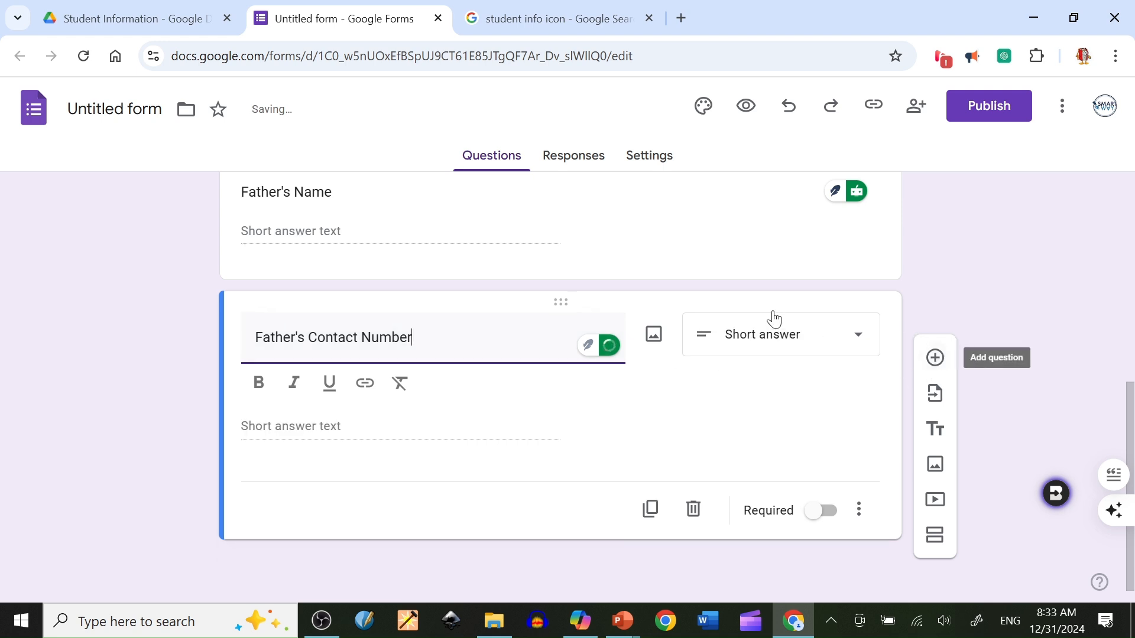
- Make the Father's Name question required
scroll(773, 320, up, 3)
click(753, 387)
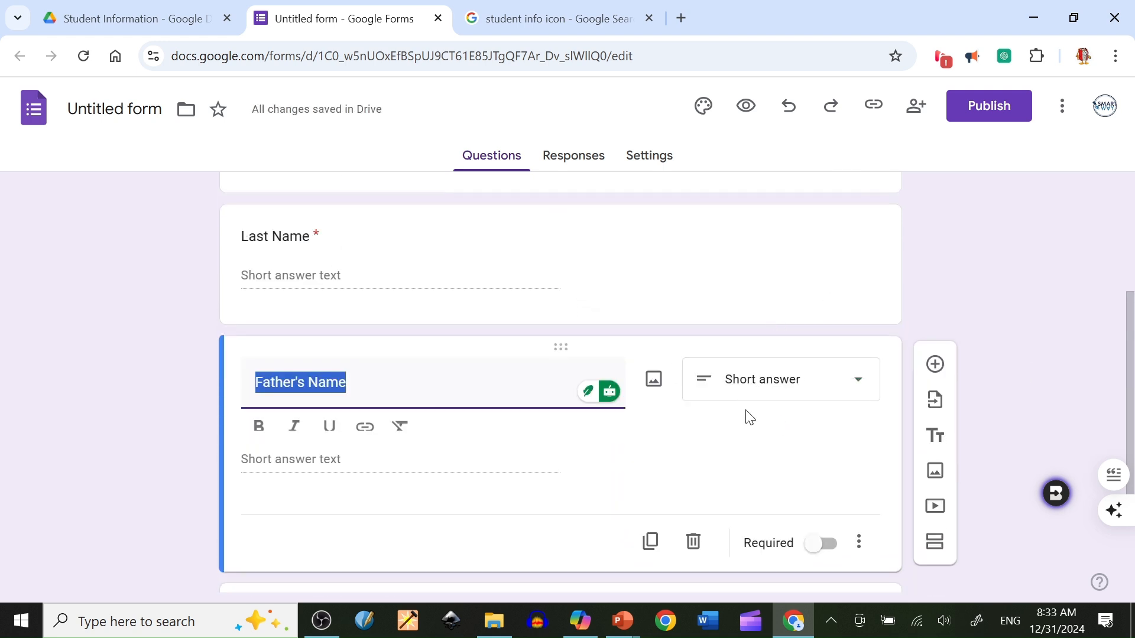
click(814, 557)
- Make the Father's Contact Number question required
scroll(825, 550, down, 3)
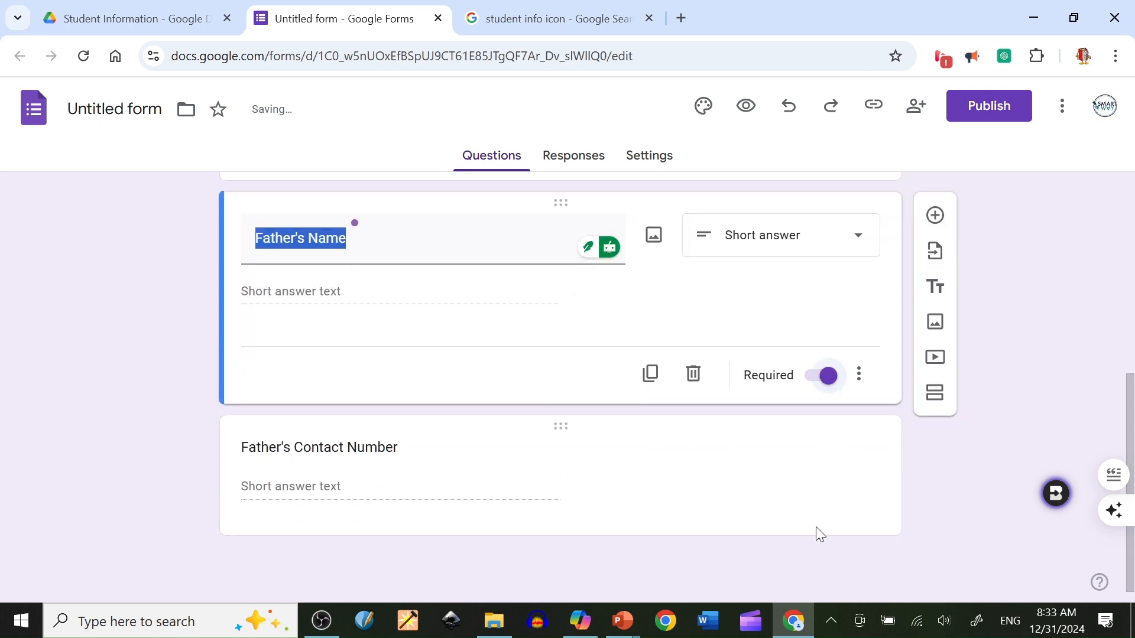
click(739, 468)
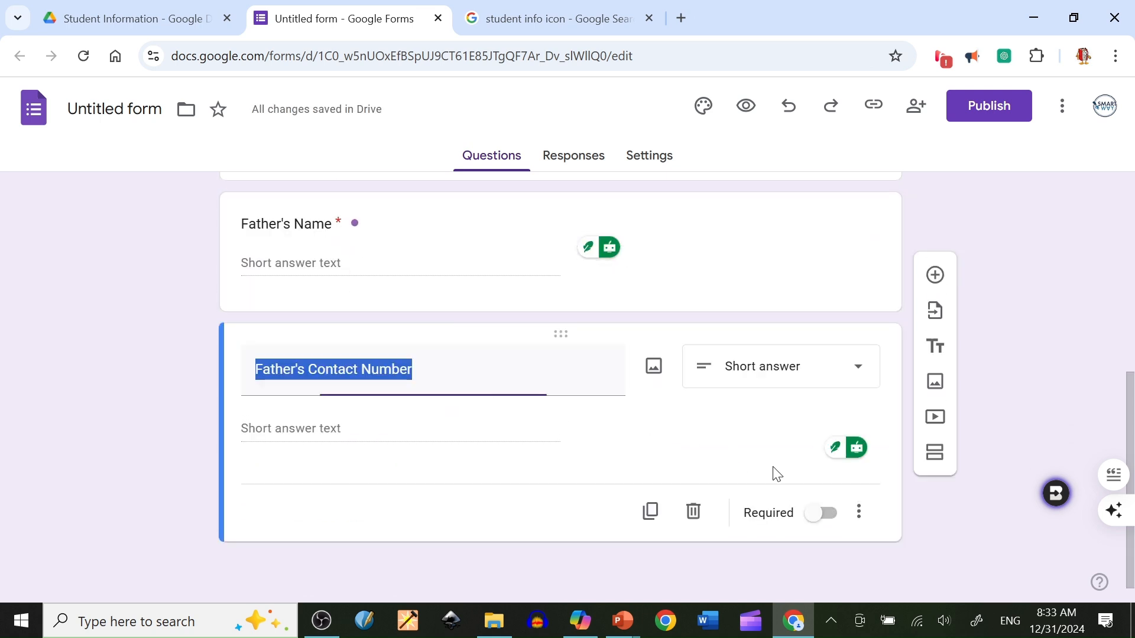
click(825, 542)
- Add a short answer question titled "Father's Email" below Father's Contact Number and make it required
click(935, 346)
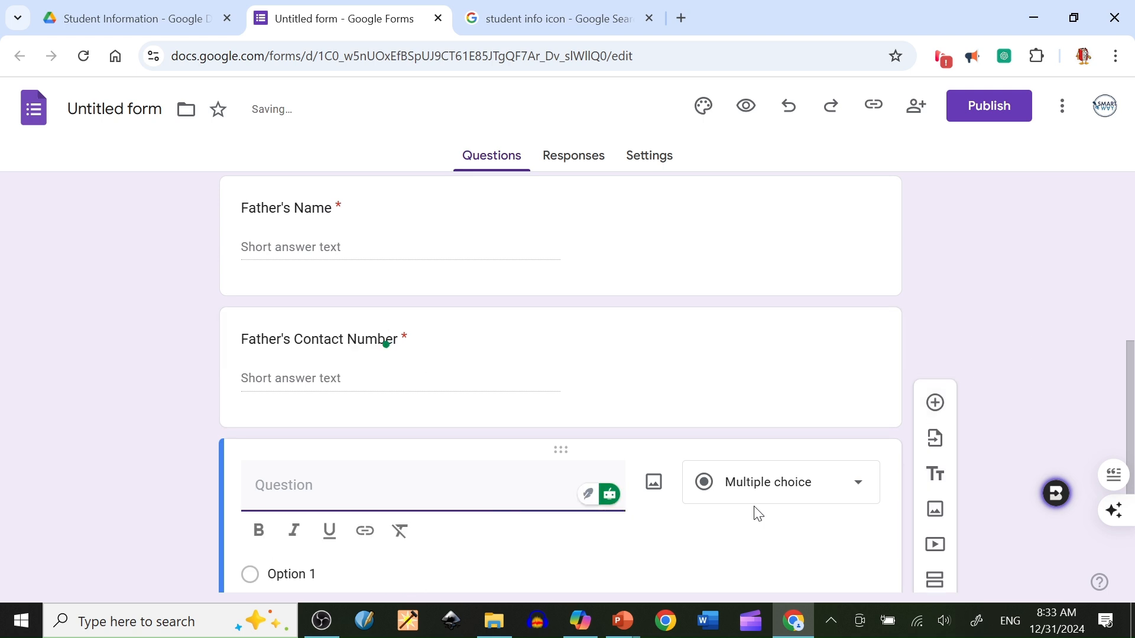
text(Father's )
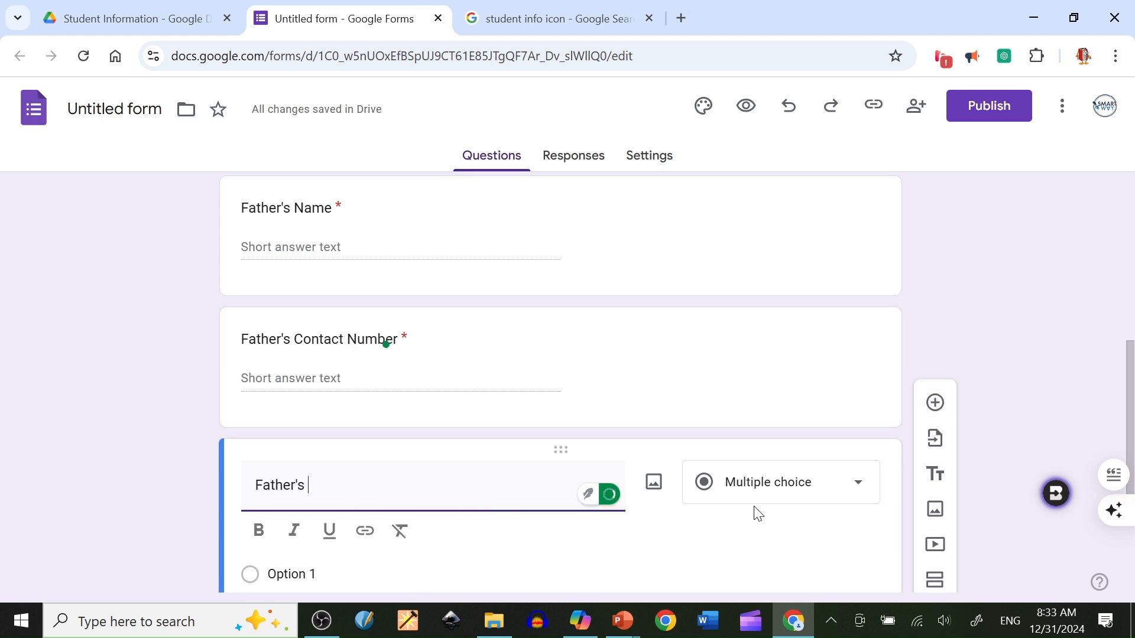
text(m)
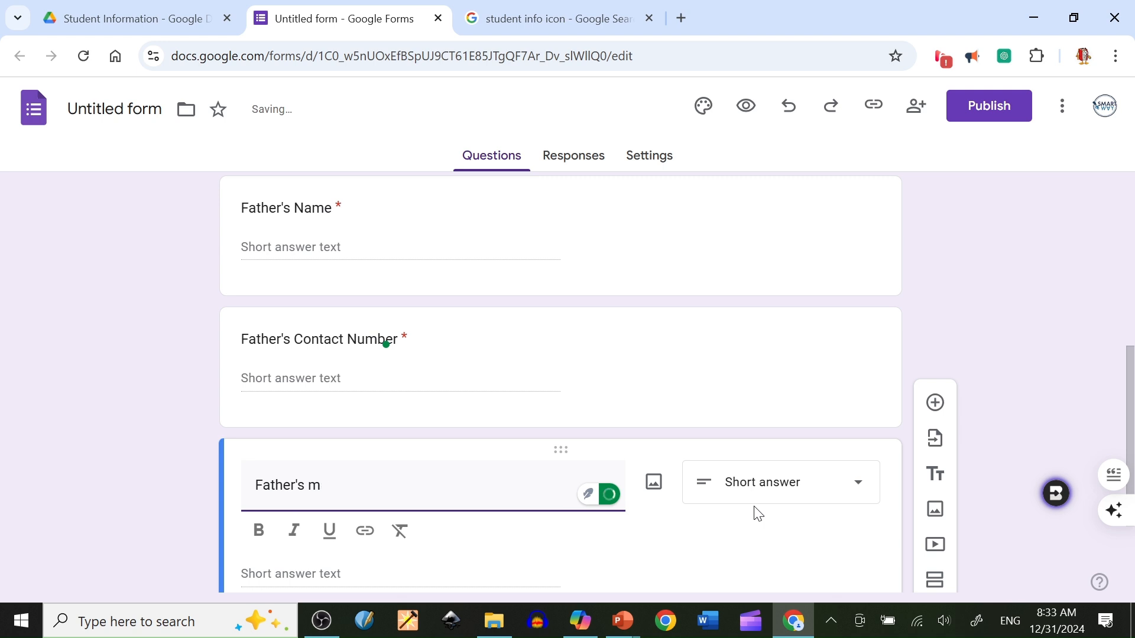
text(aiEmail)
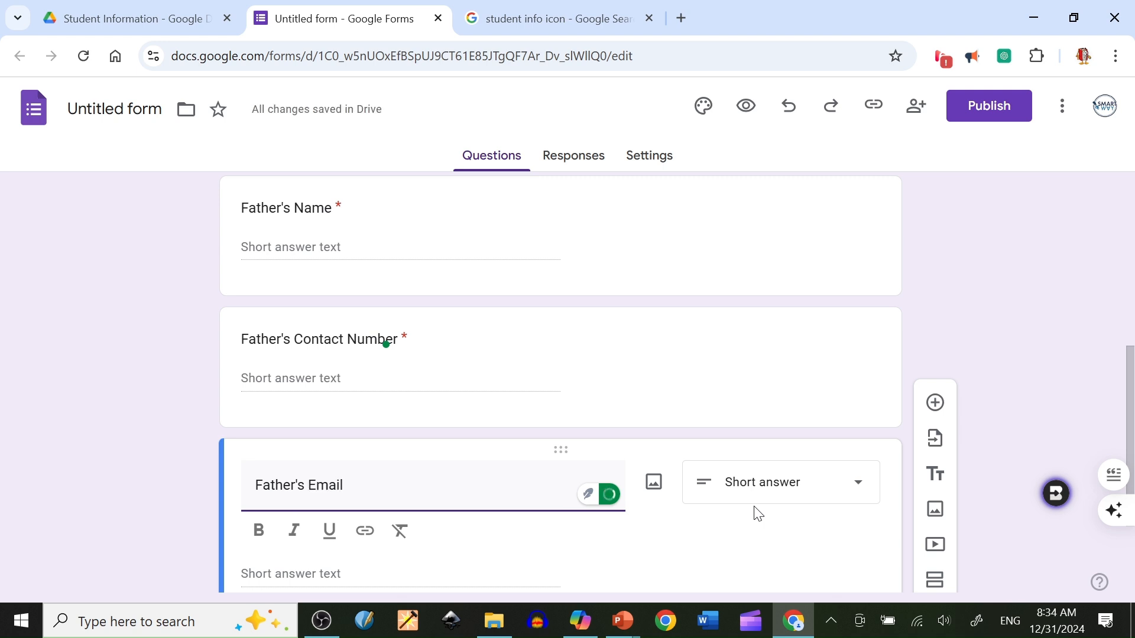
scroll(768, 497, down, 3)
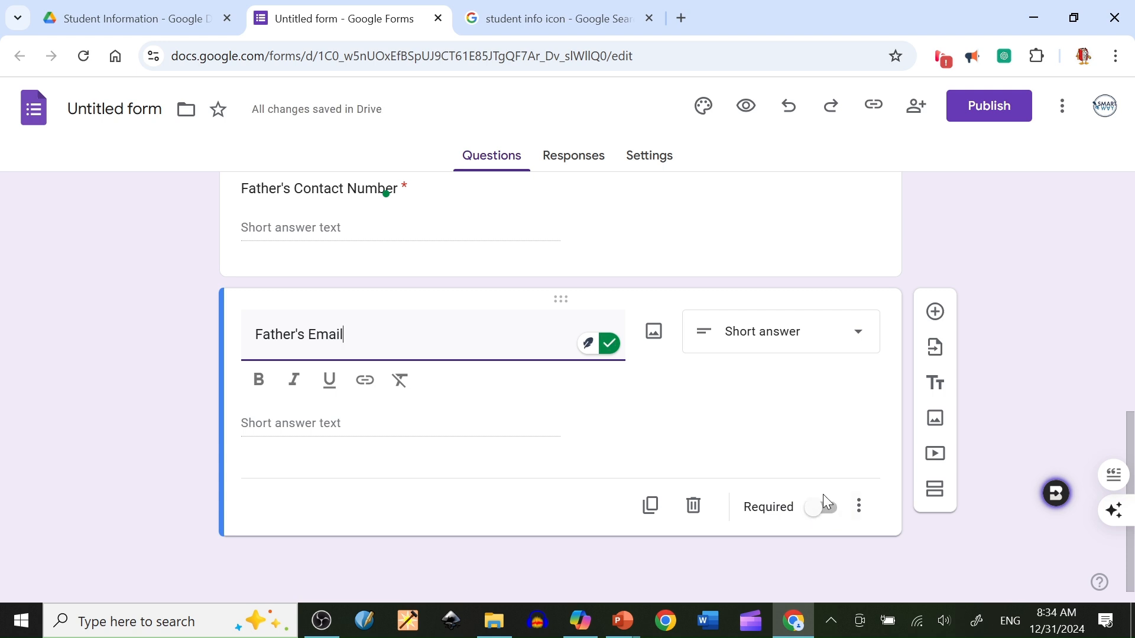
click(823, 507)
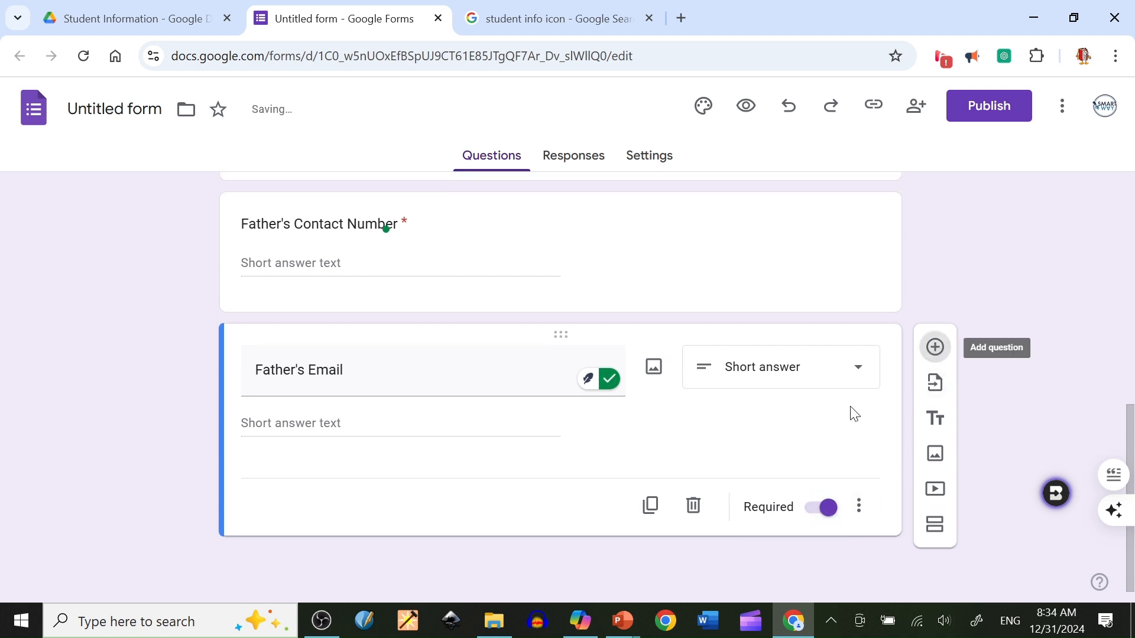
- Add a short answer question titled "Mother's contact" below Father's Email and make it required
click(935, 348)
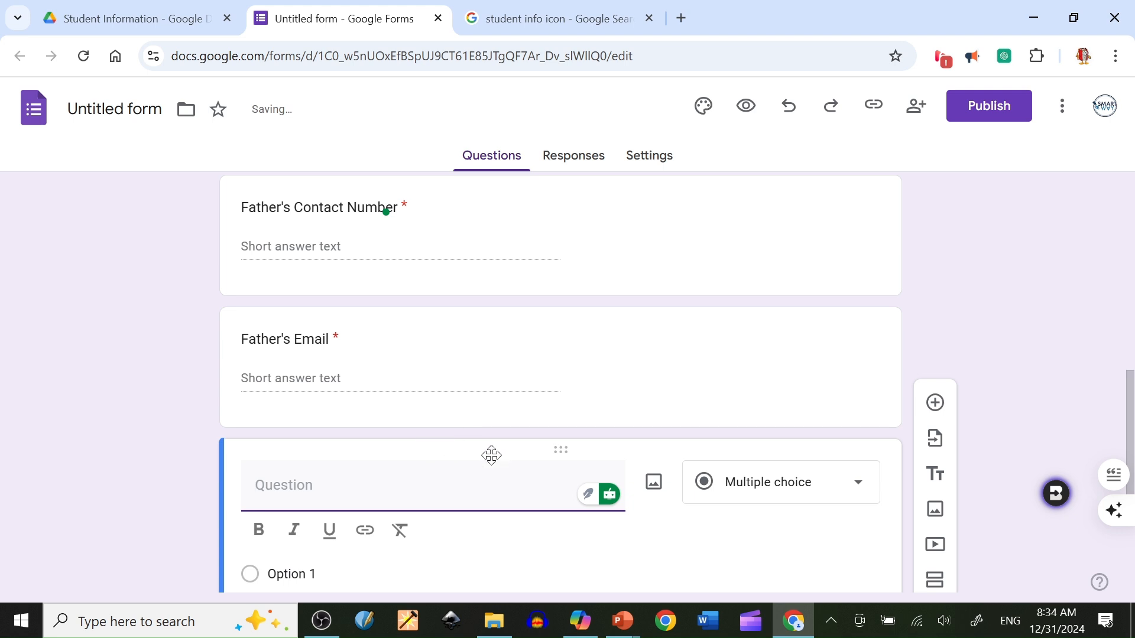
scroll(530, 434, up, 4)
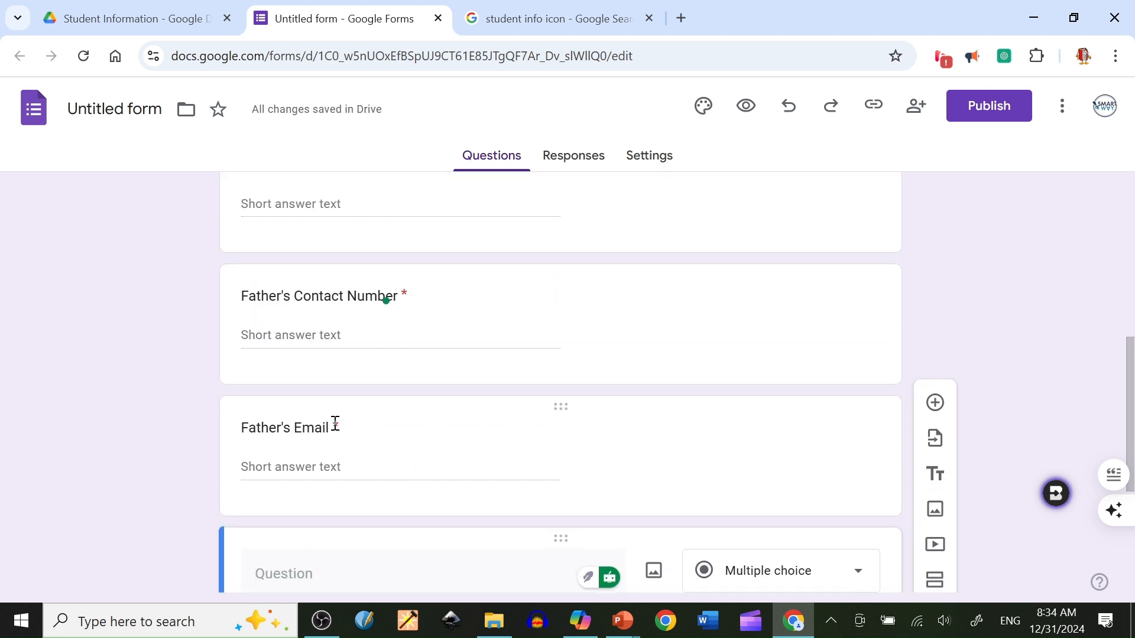
scroll(351, 439, down, 3)
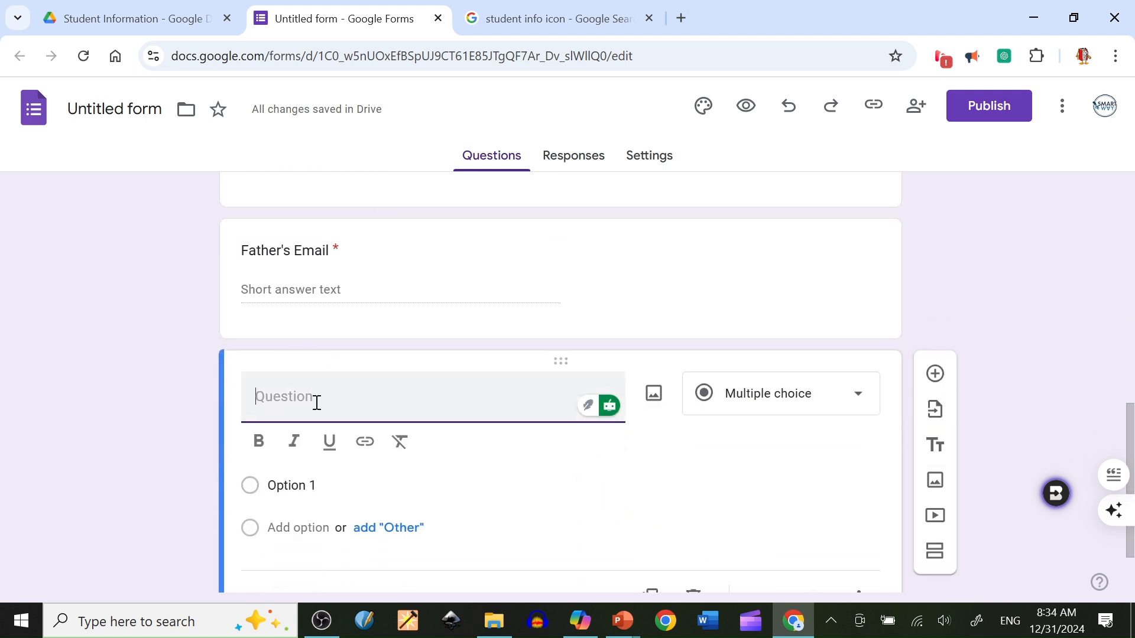
text(Ma)
key(BackSpace)
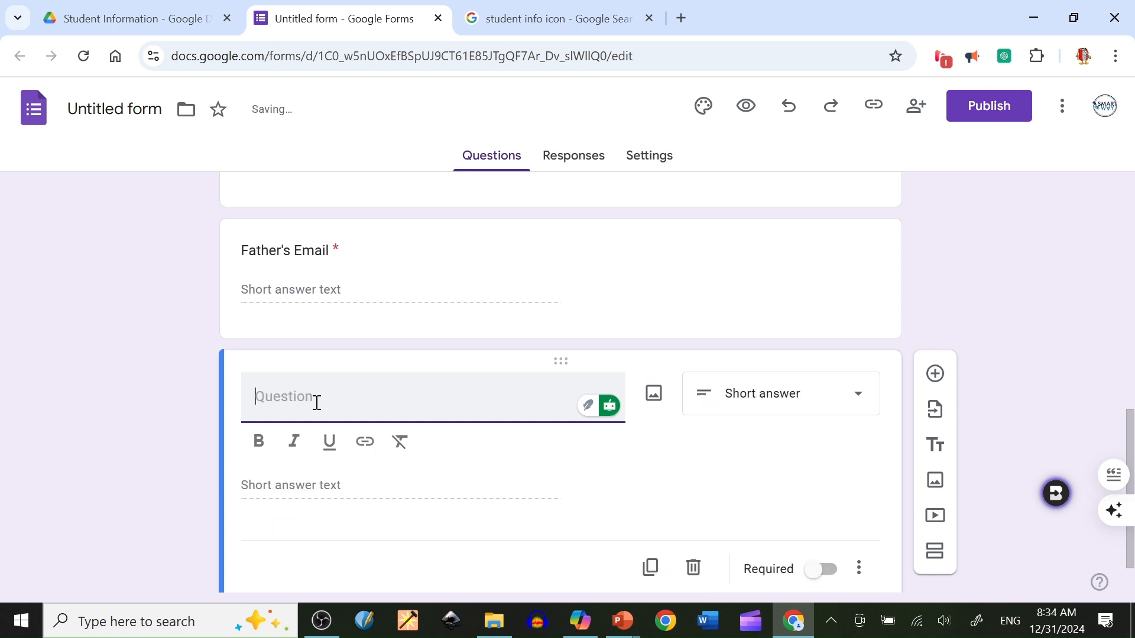
text(Mother's N)
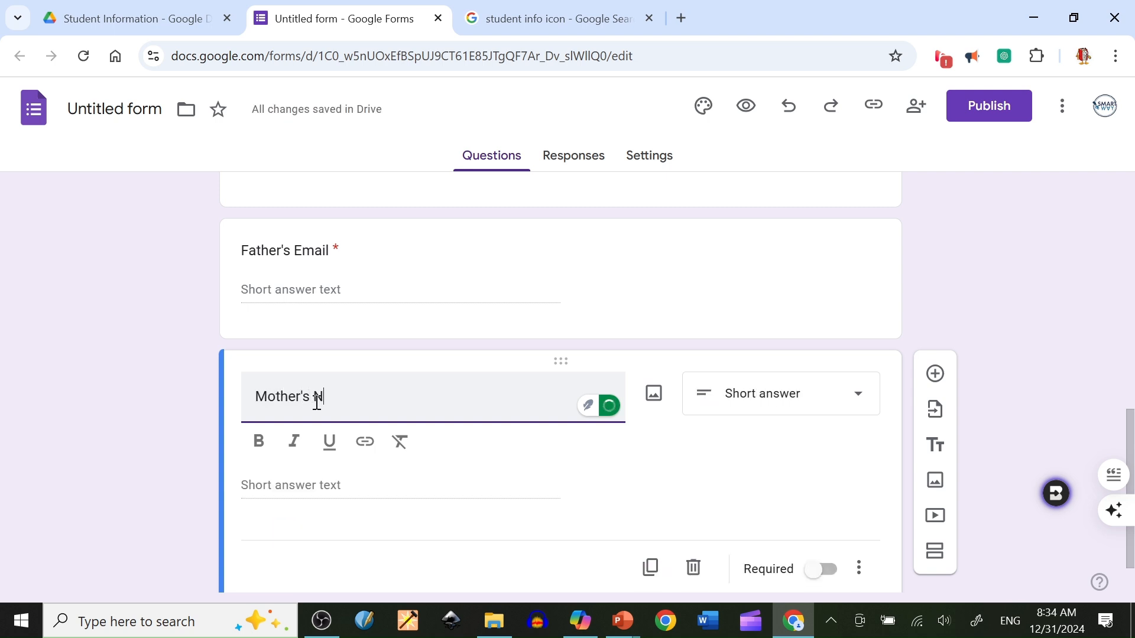
key(BackSpace)
text(contact)
click(827, 571)
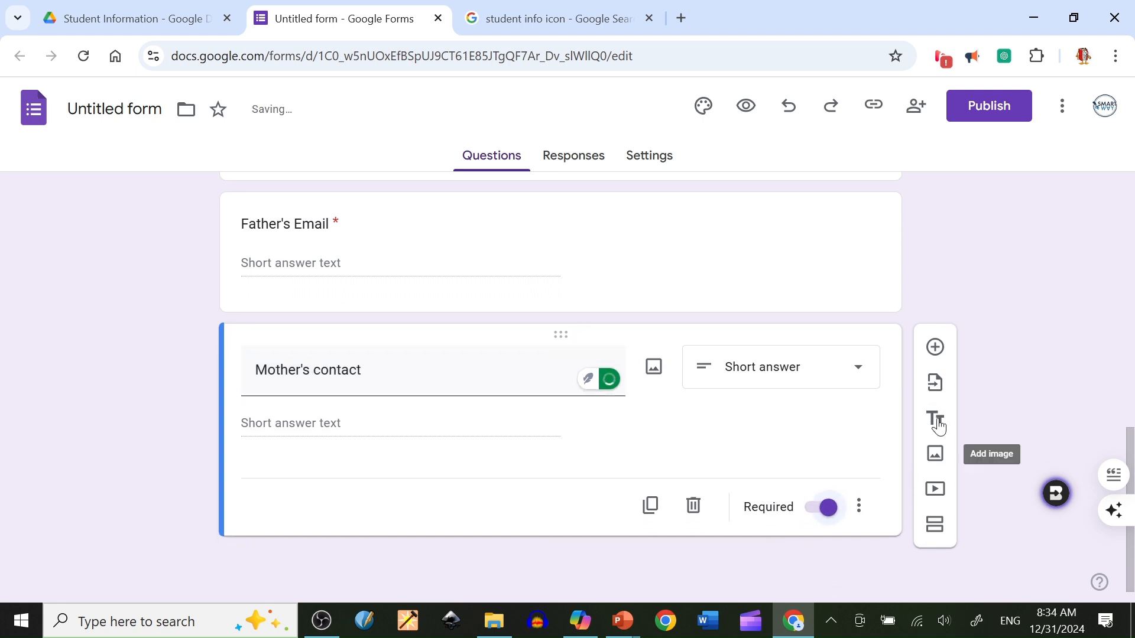
- Add a date question titled "Date of Birth" below Mother's contact and make it required
click(932, 353)
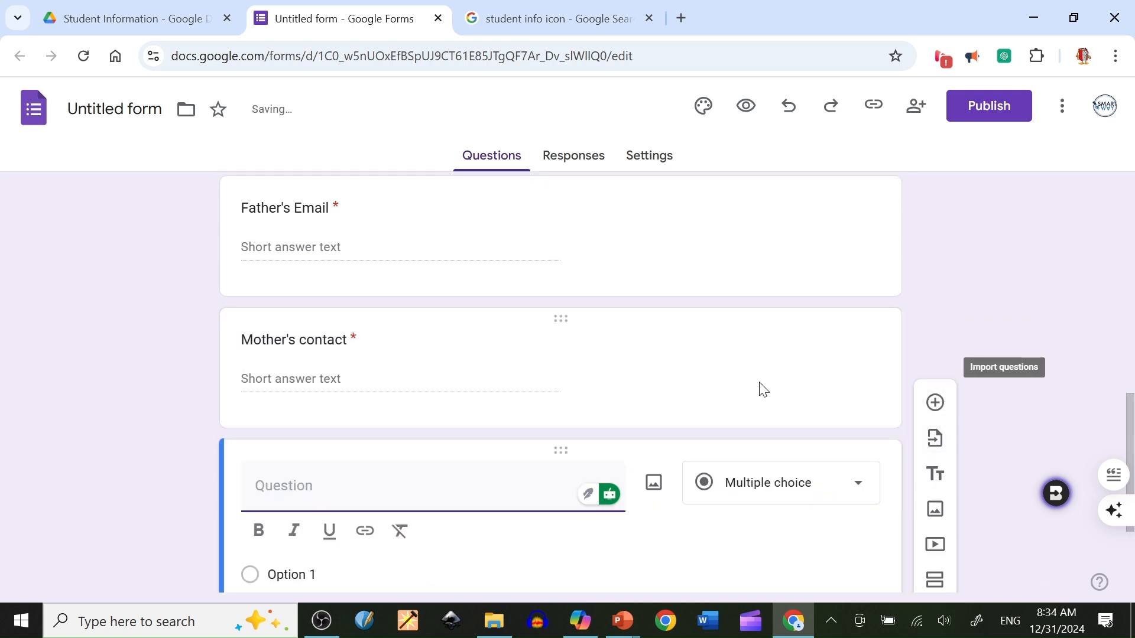
scroll(541, 467, up, 1)
scroll(538, 466, up, 5)
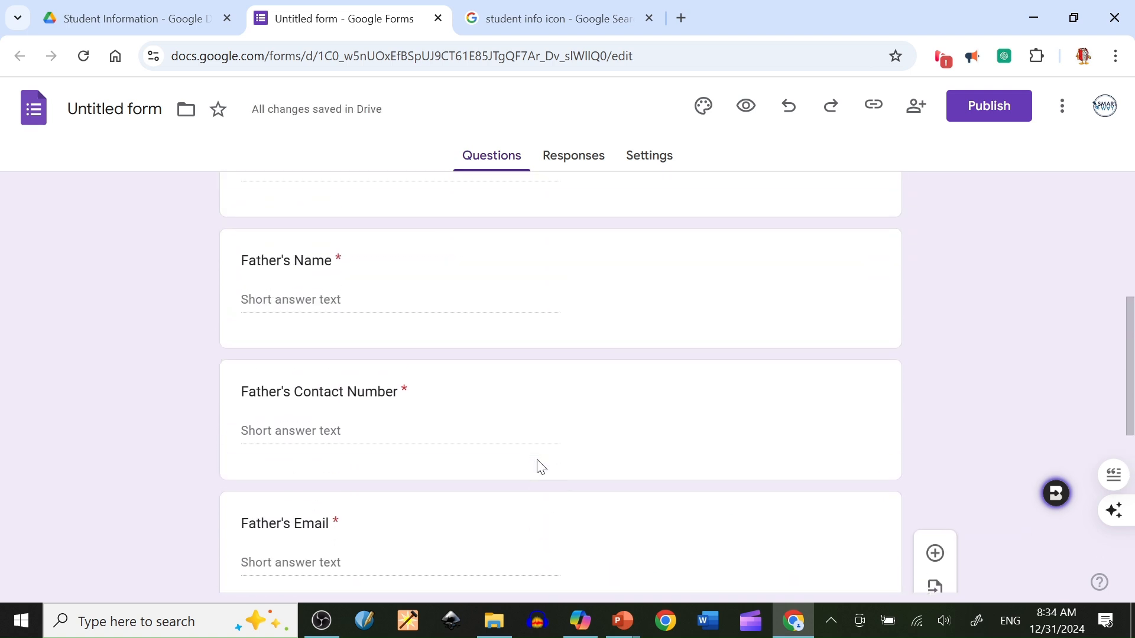
scroll(414, 473, down, 9)
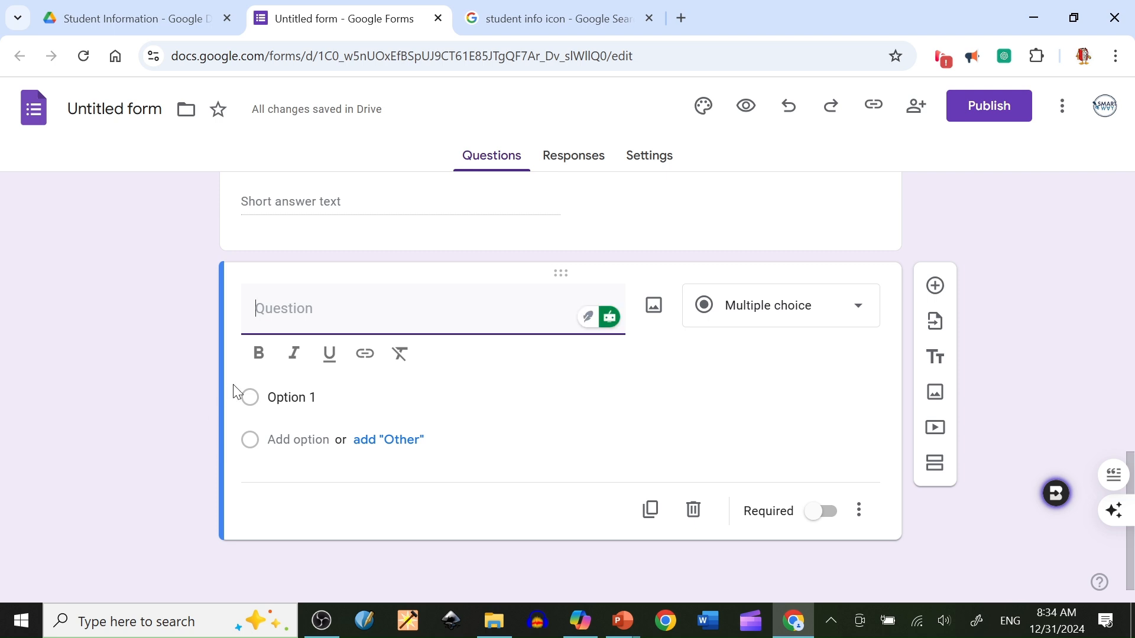
text(Date of Birth)
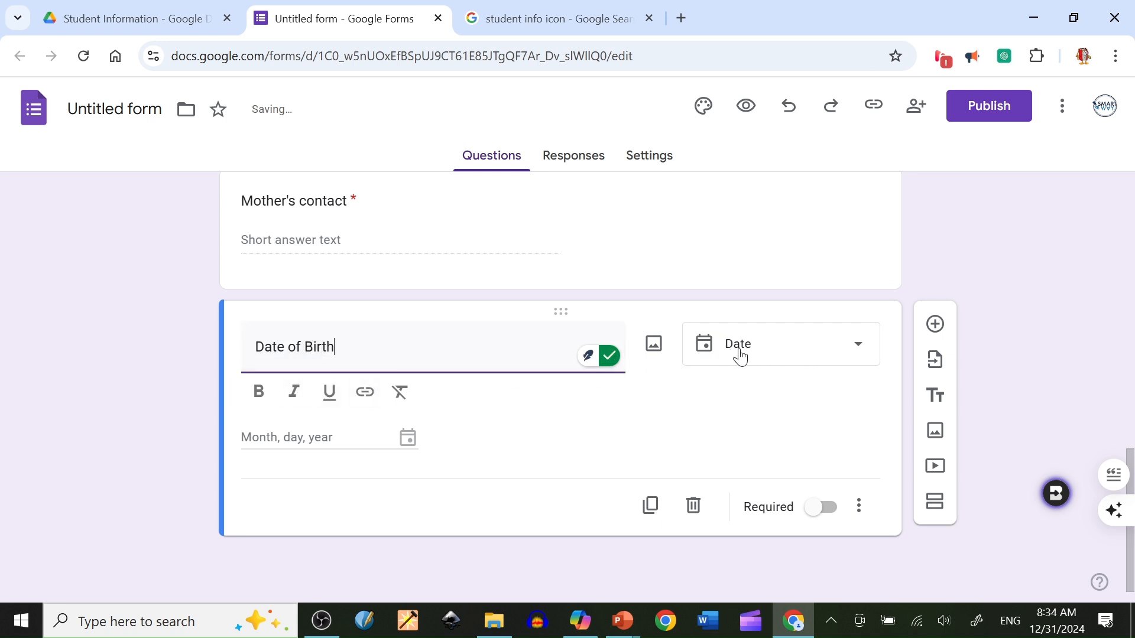
click(823, 510)
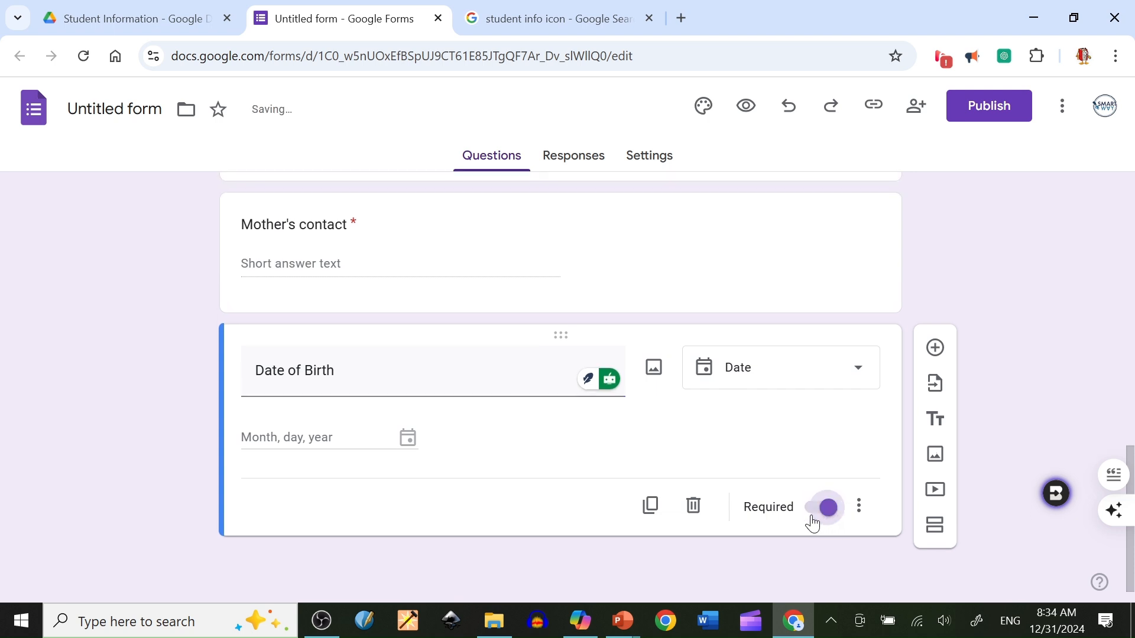
- Move the Date of Birth question up the form, placing it between Father's Name and Father's Contact Number
scroll(499, 451, up, 2)
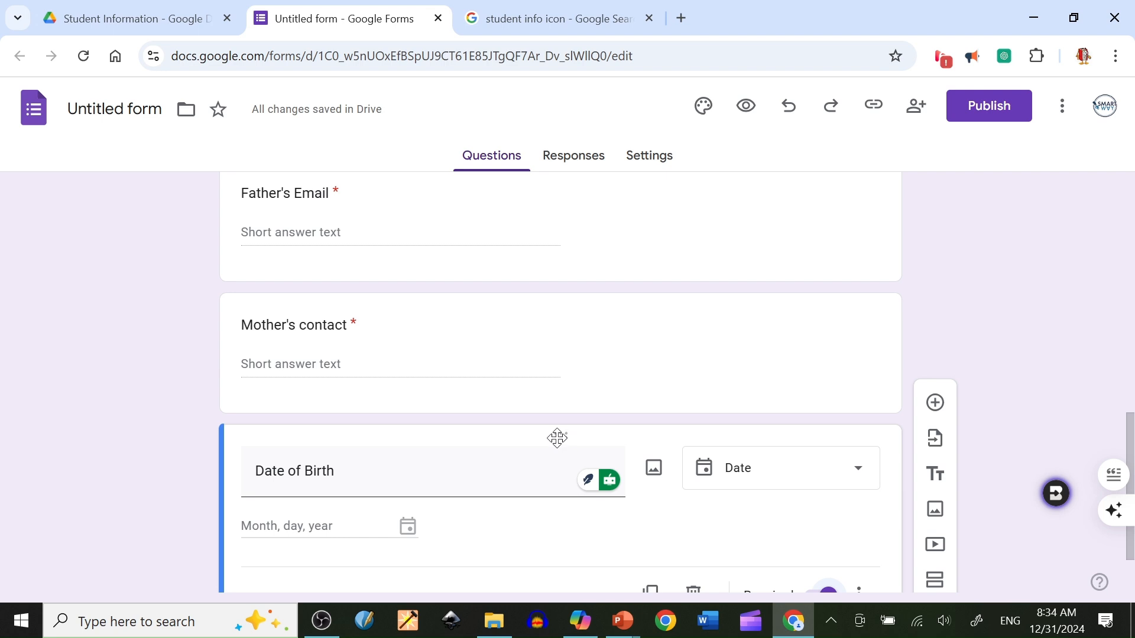
drag(560, 431, 526, 434)
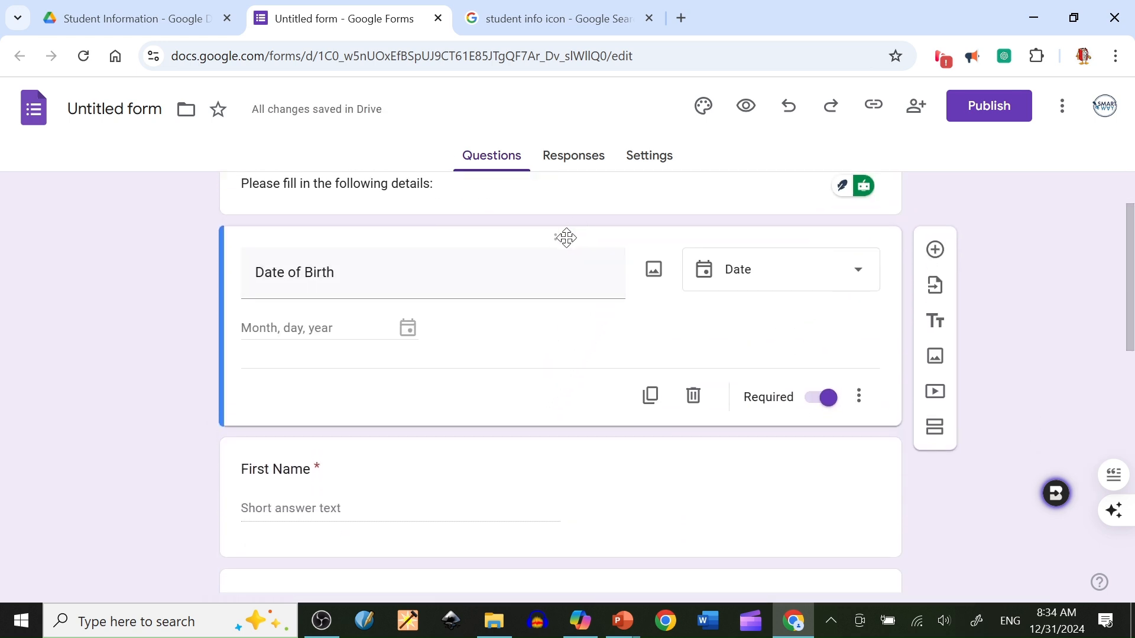
drag(565, 238, 552, 400)
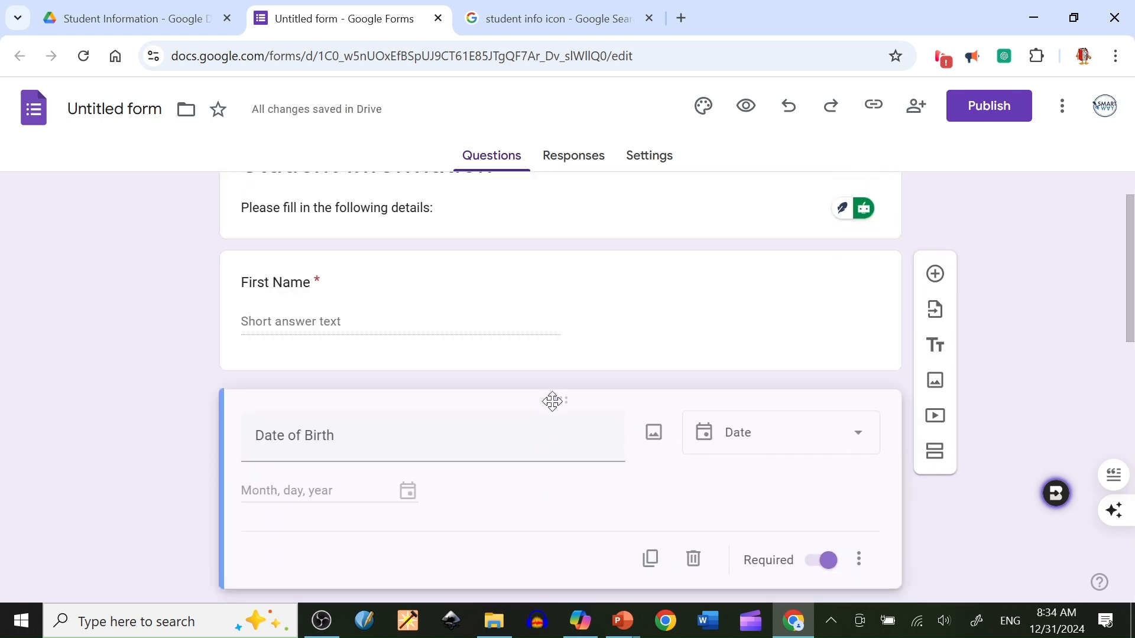
scroll(551, 399, down, 3)
drag(567, 212, 550, 461)
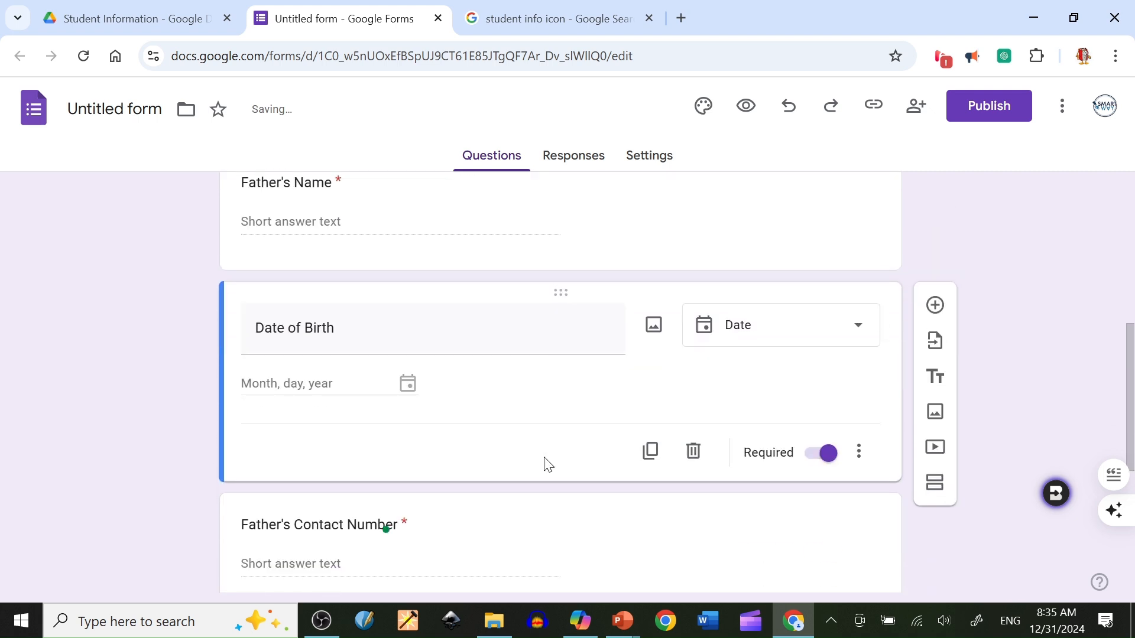
- Review the order and required marks of all the form's questions, from First Name to Mother's contact
scroll(586, 463, down, 3)
scroll(585, 458, up, 4)
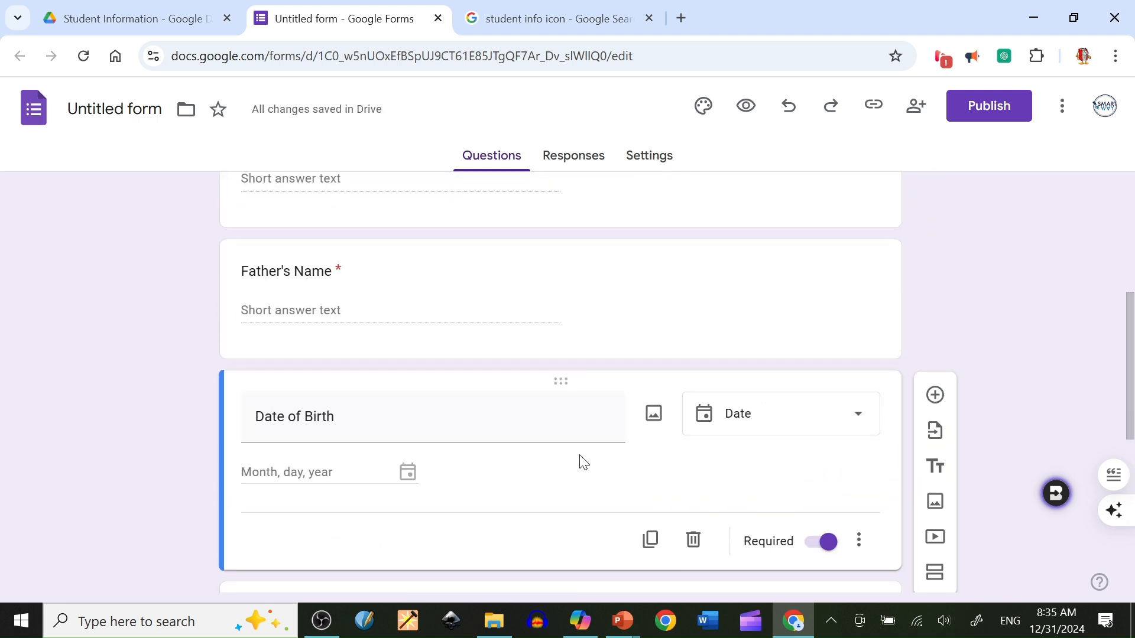
scroll(369, 413, down, 7)
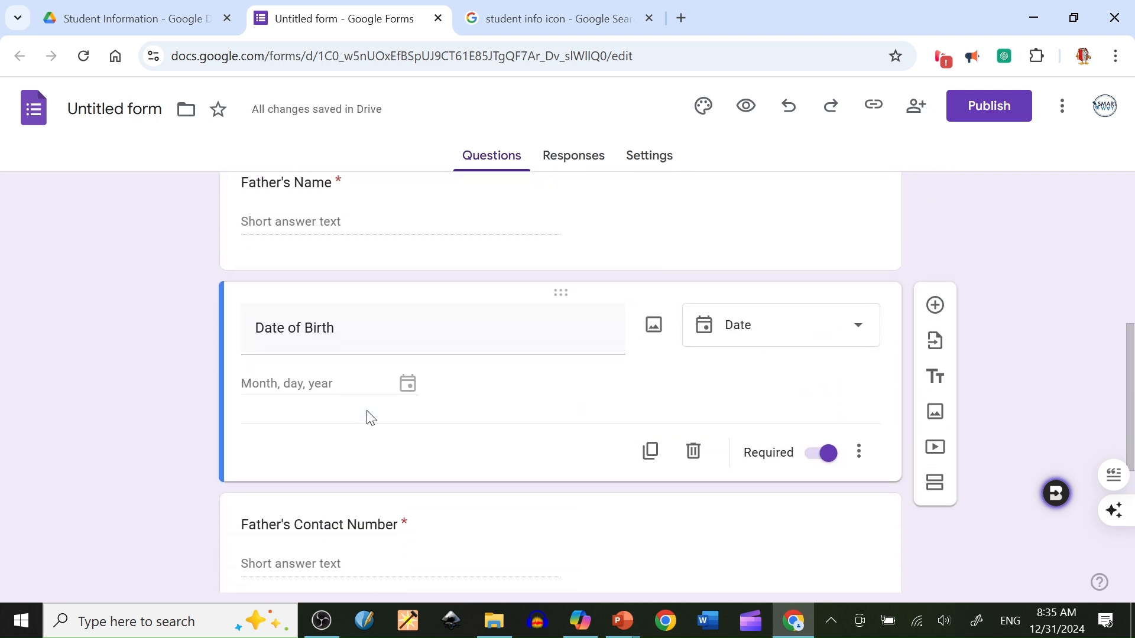
scroll(368, 413, up, 7)
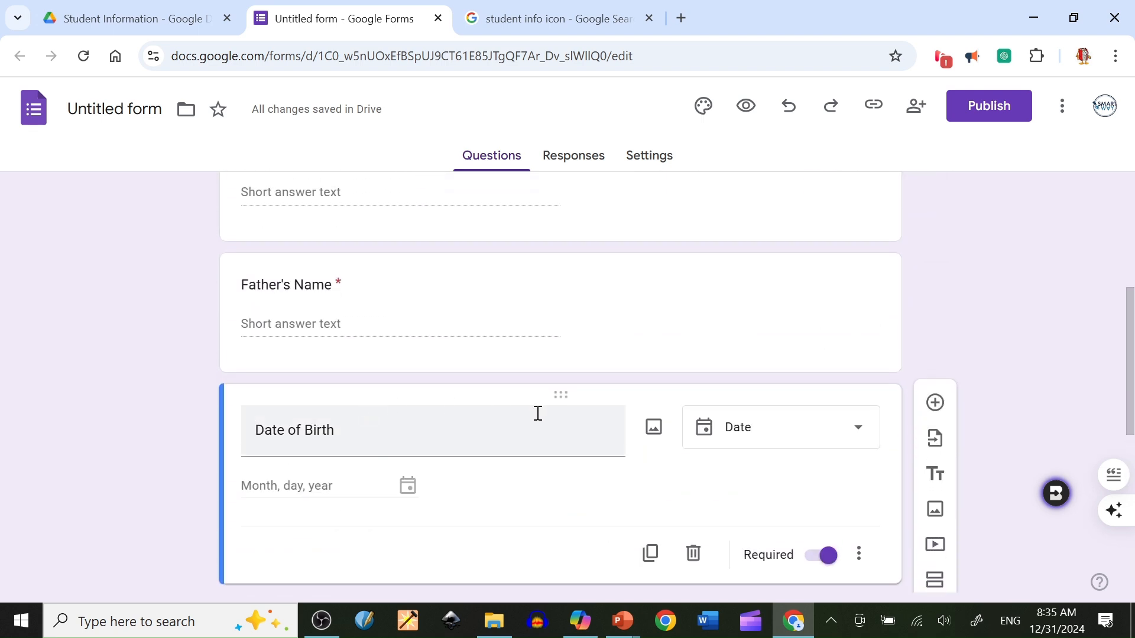
scroll(634, 425, up, 2)
scroll(617, 423, up, 2)
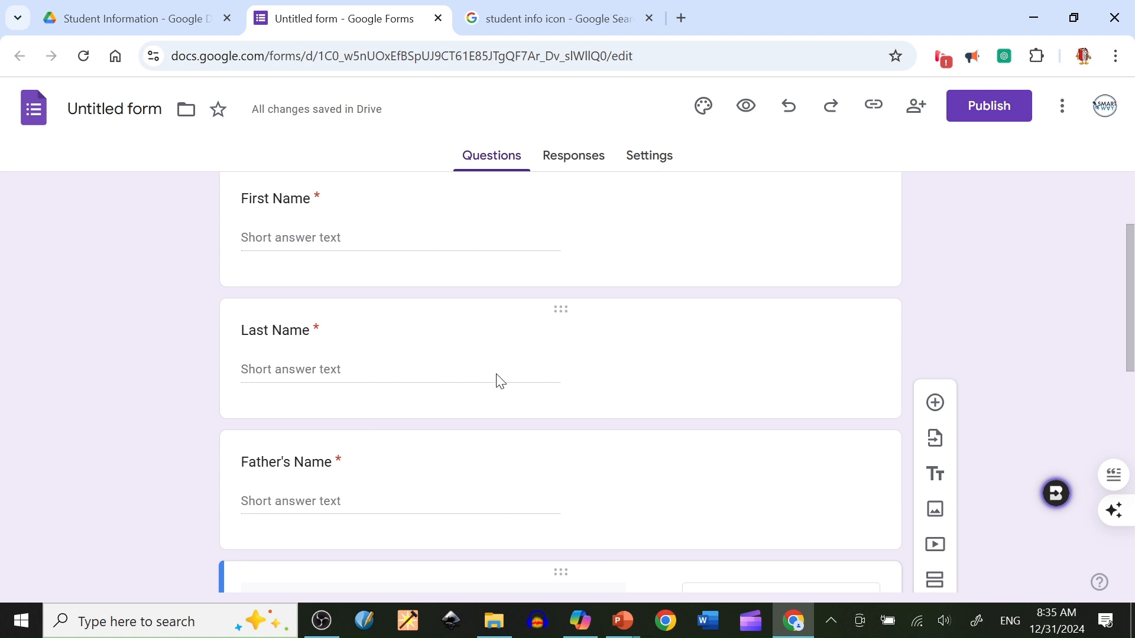
scroll(497, 380, down, 4)
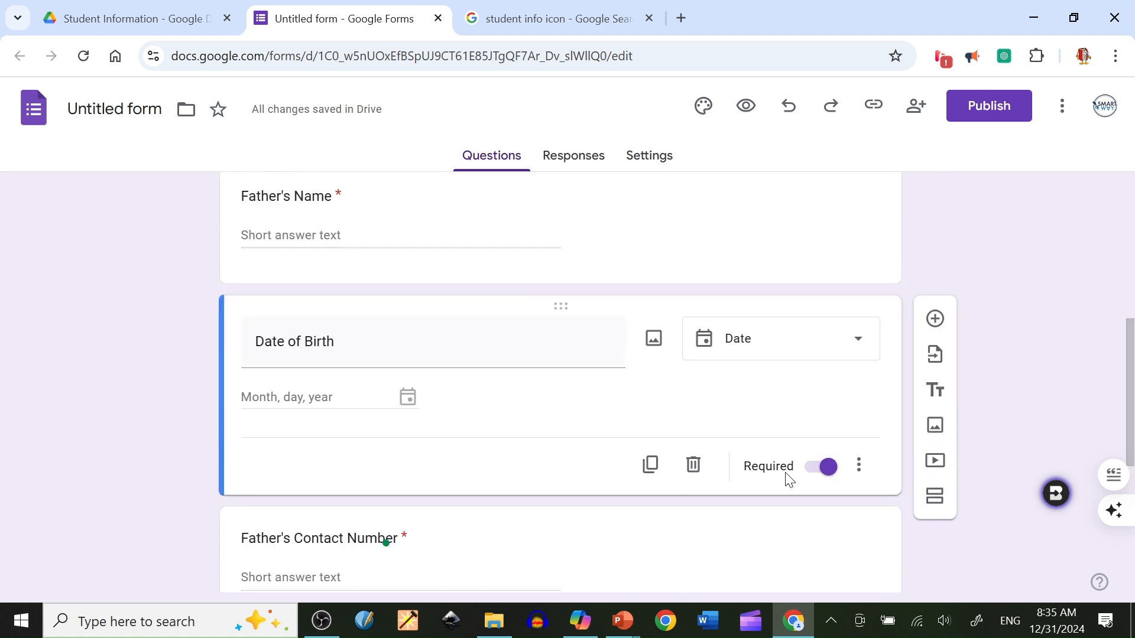
scroll(499, 473, down, 6)
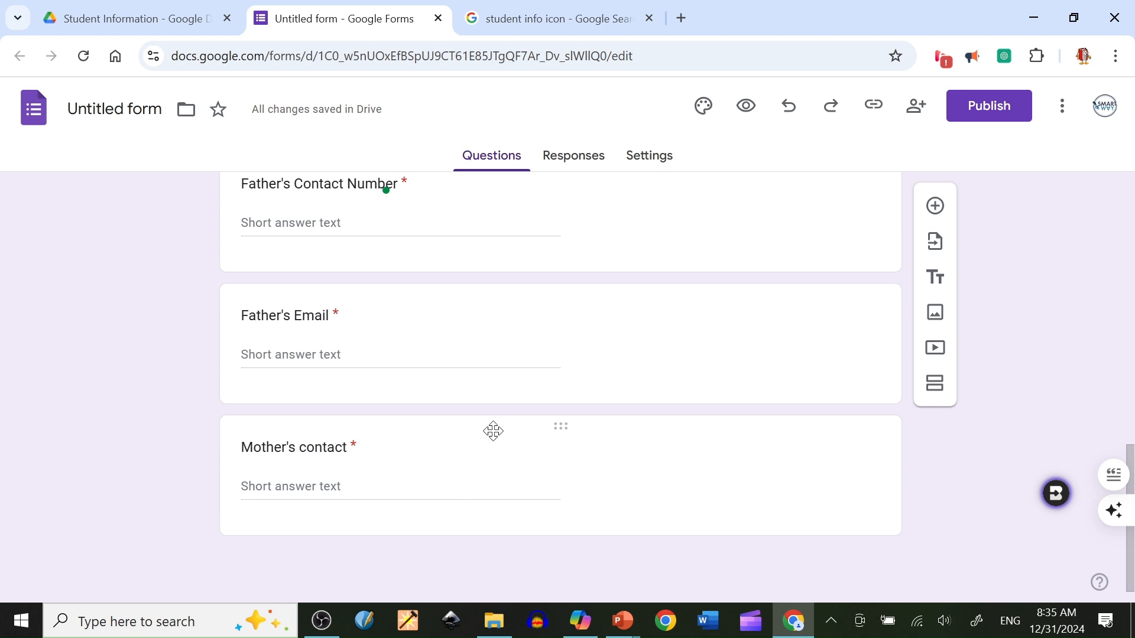
scroll(456, 520, up, 5)
scroll(455, 520, up, 3)
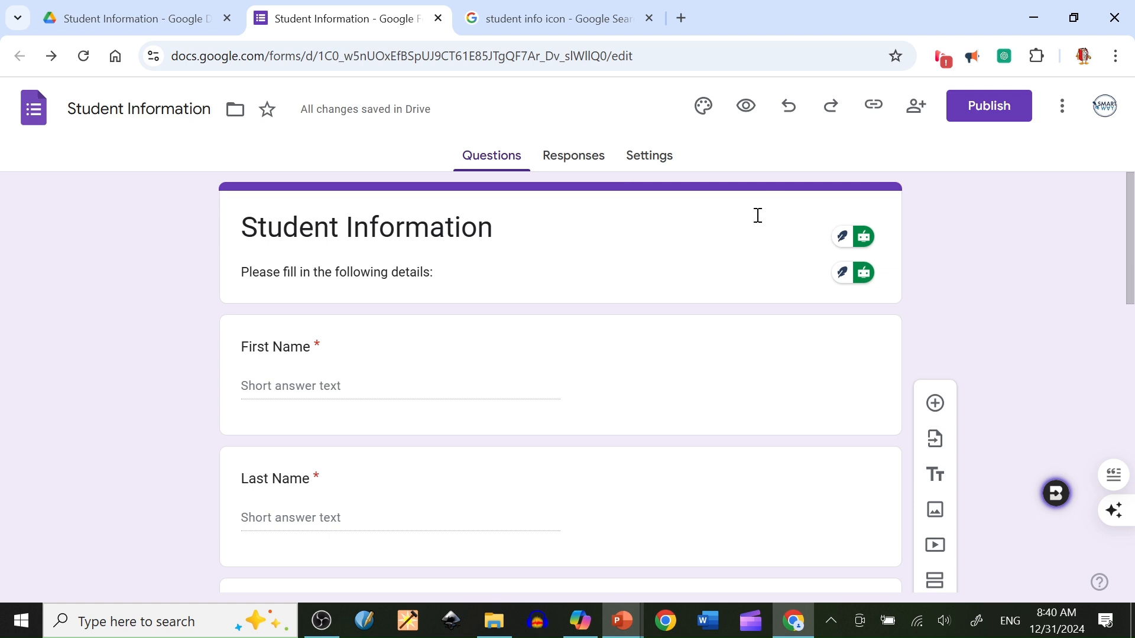
- Upload the School Header image from the "other stuff" folder in Documents > 00 You Tube as the form theme's header
click(706, 111)
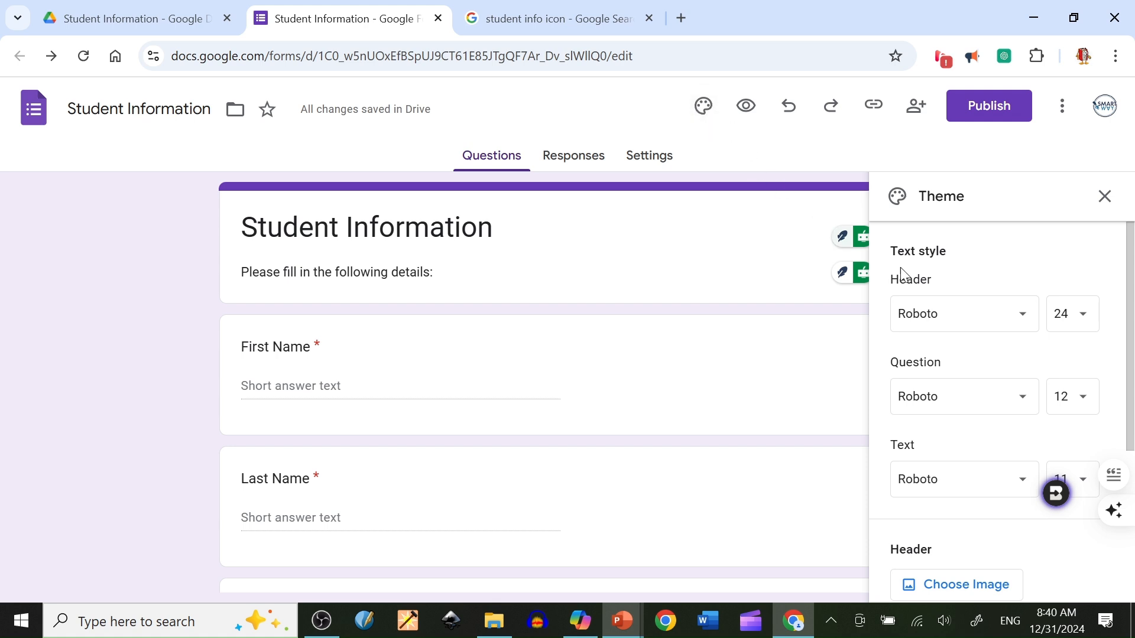
scroll(1024, 266, down, 4)
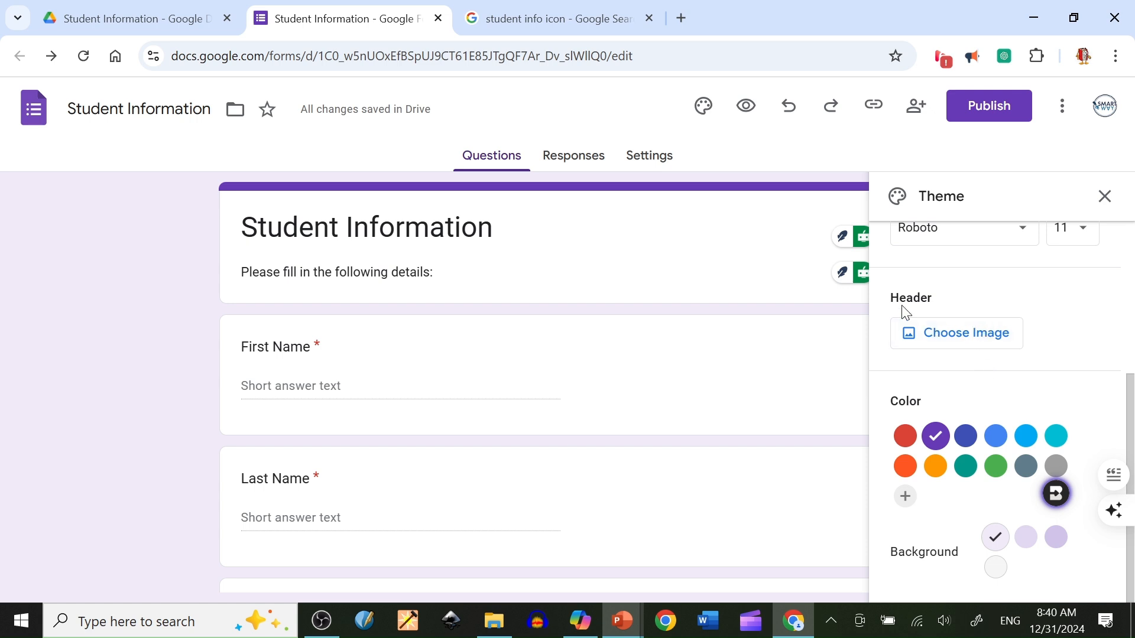
click(962, 337)
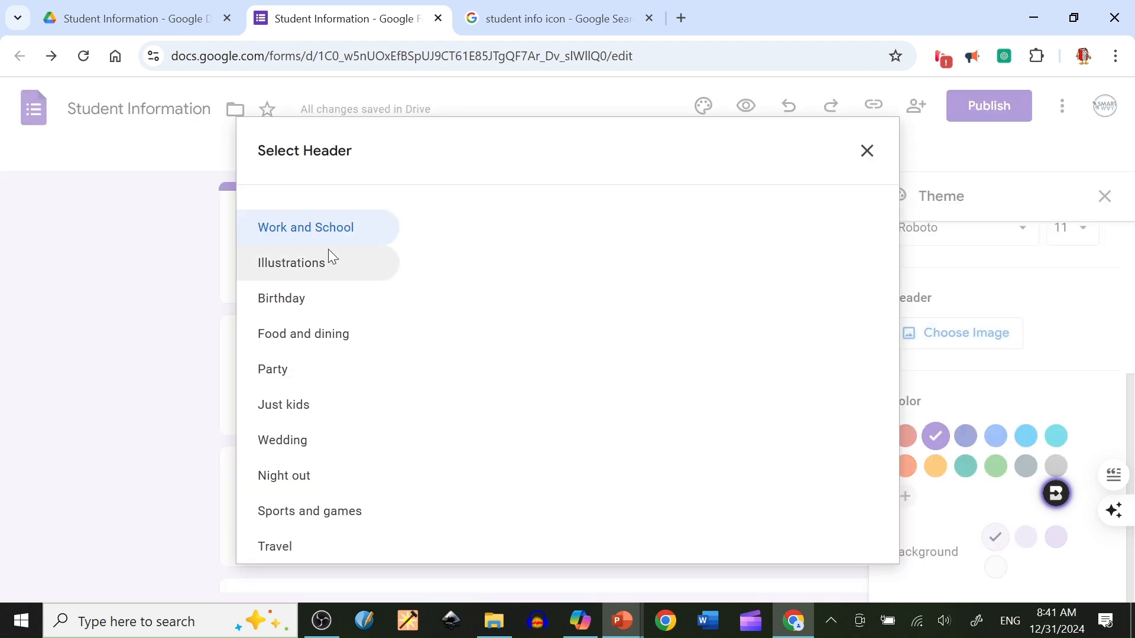
click(348, 207)
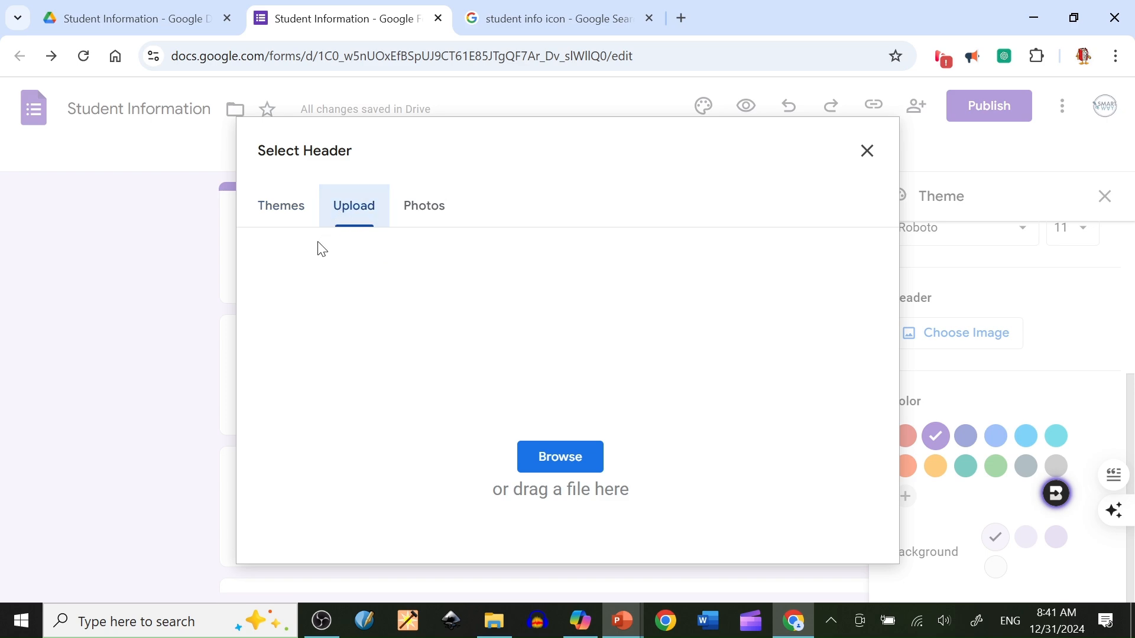
click(582, 457)
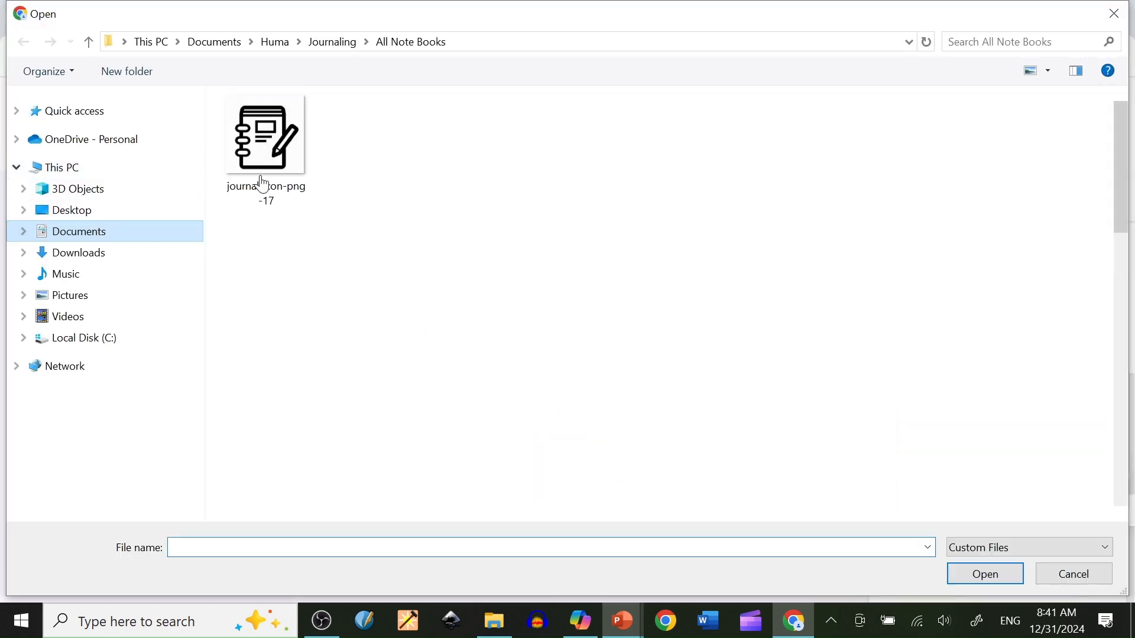
scroll(304, 159, up, 5)
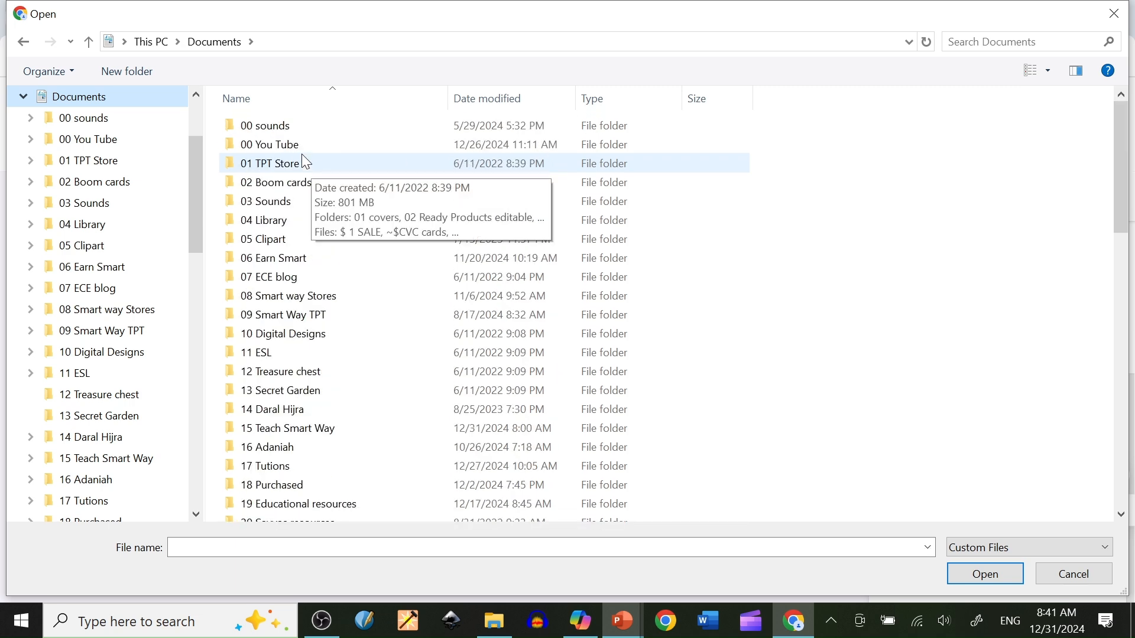
double_click(282, 144)
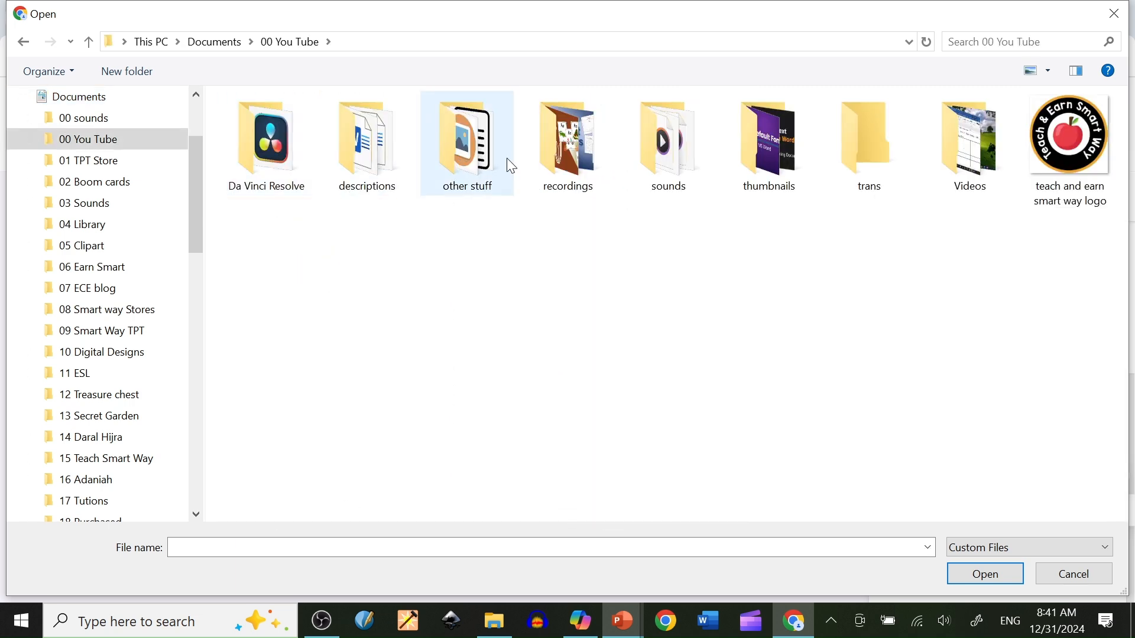
click(486, 165)
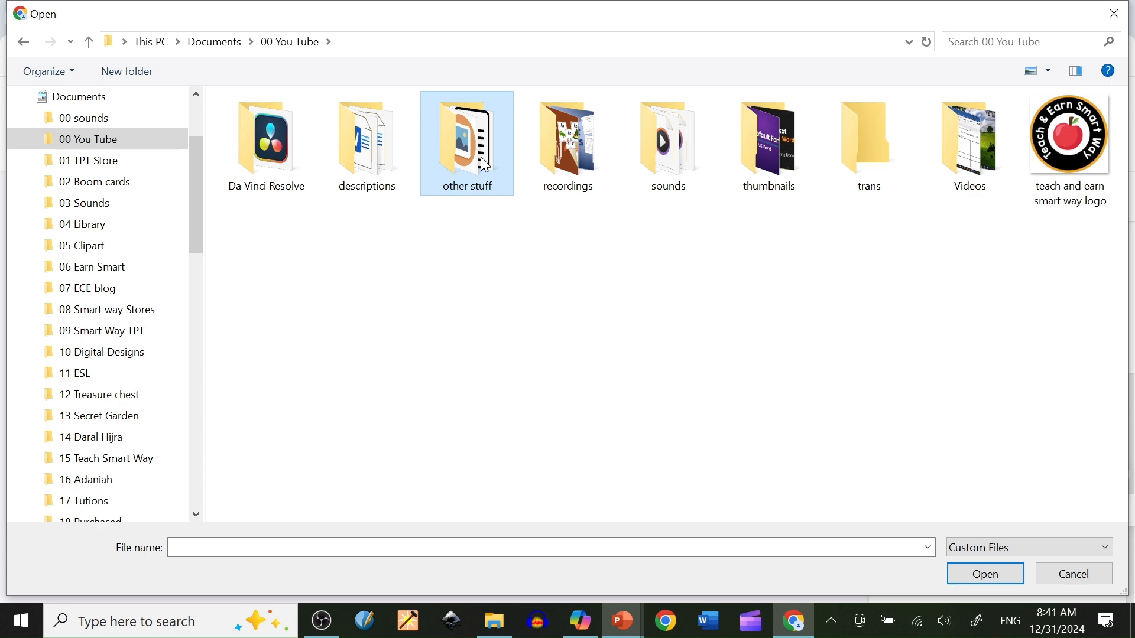
double_click(486, 166)
double_click(404, 160)
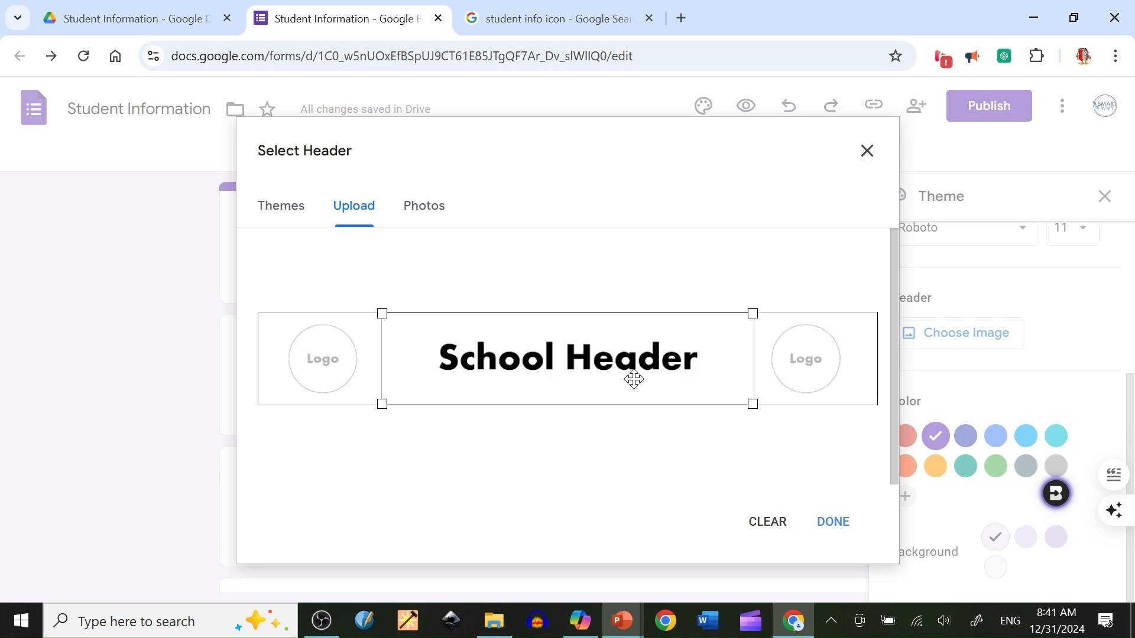
click(831, 520)
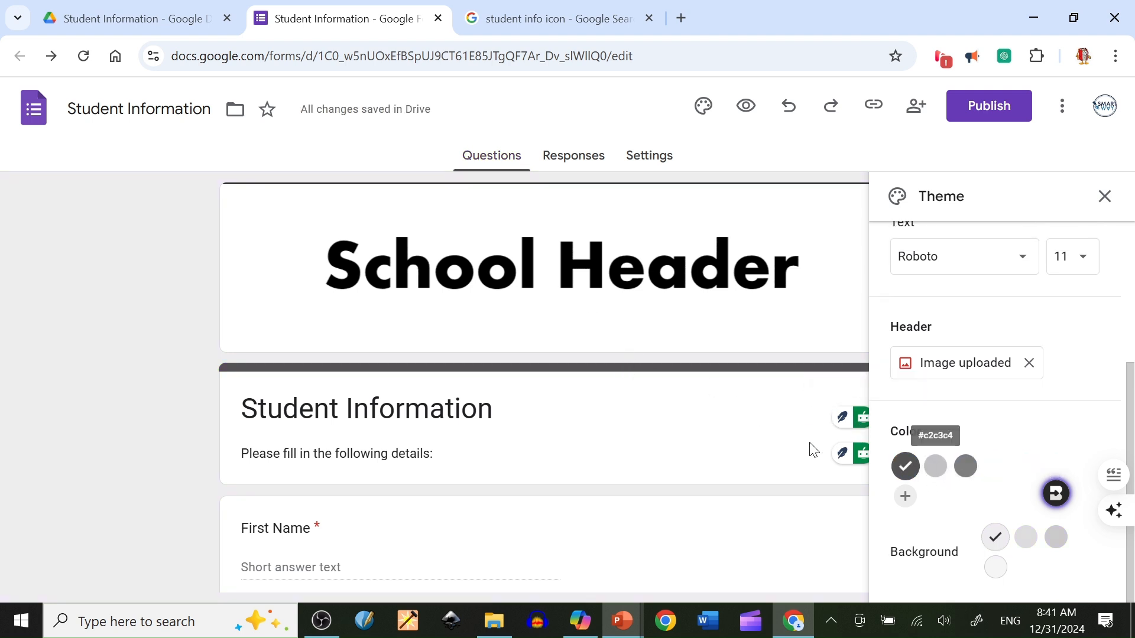
- Publish the Student Information form with responders set to anyone with the link
scroll(429, 414, down, 4)
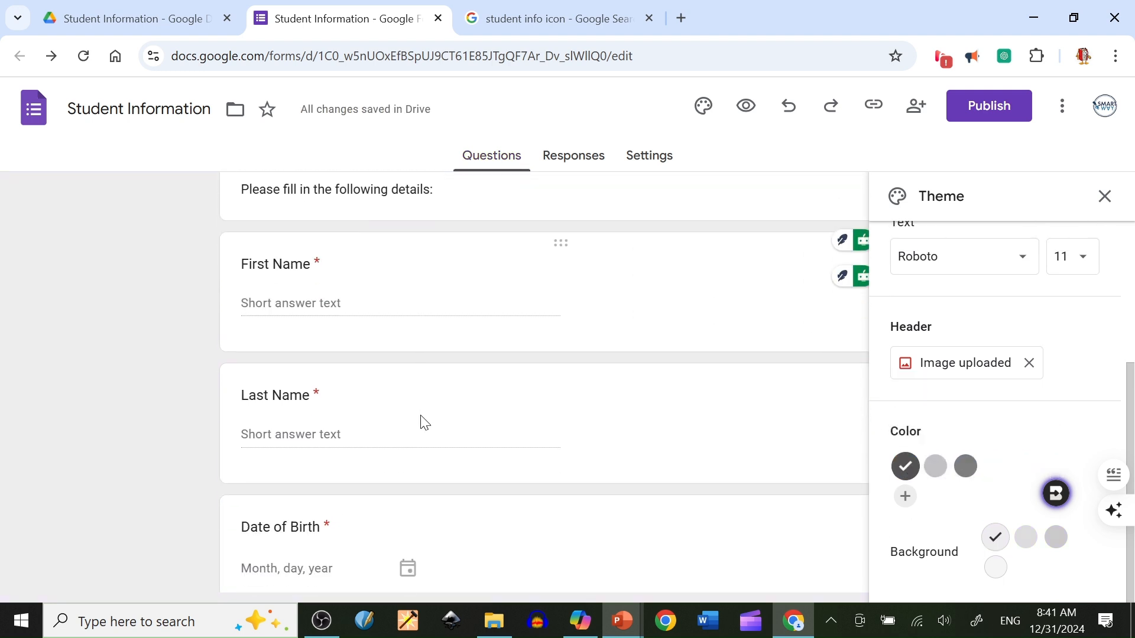
scroll(423, 420, up, 5)
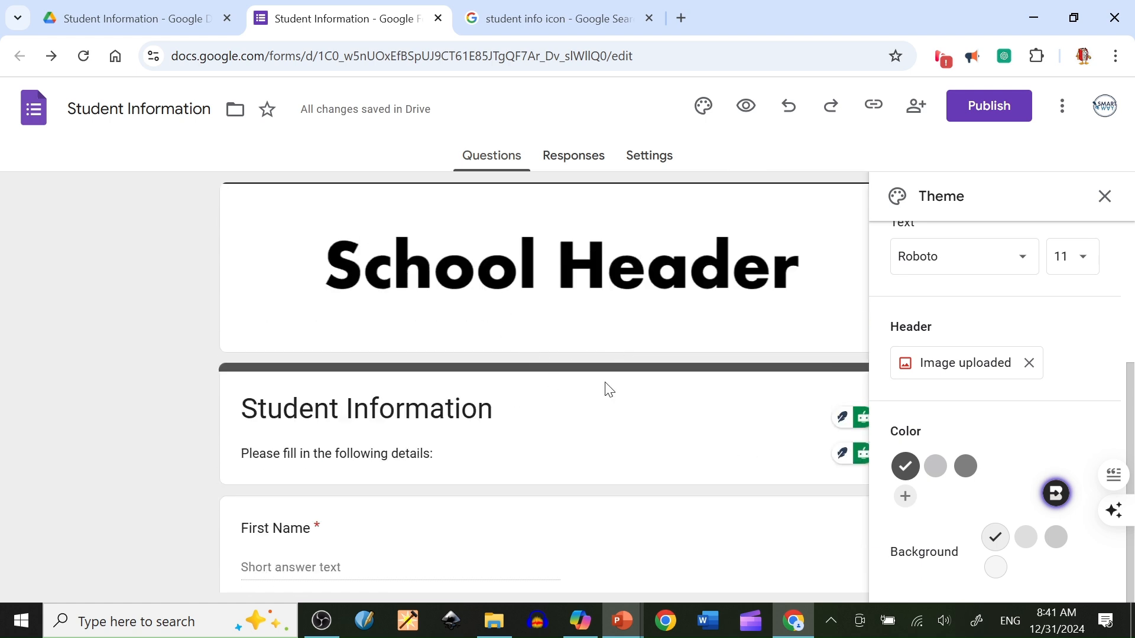
scroll(606, 389, down, 3)
scroll(607, 389, down, 2)
scroll(603, 388, up, 5)
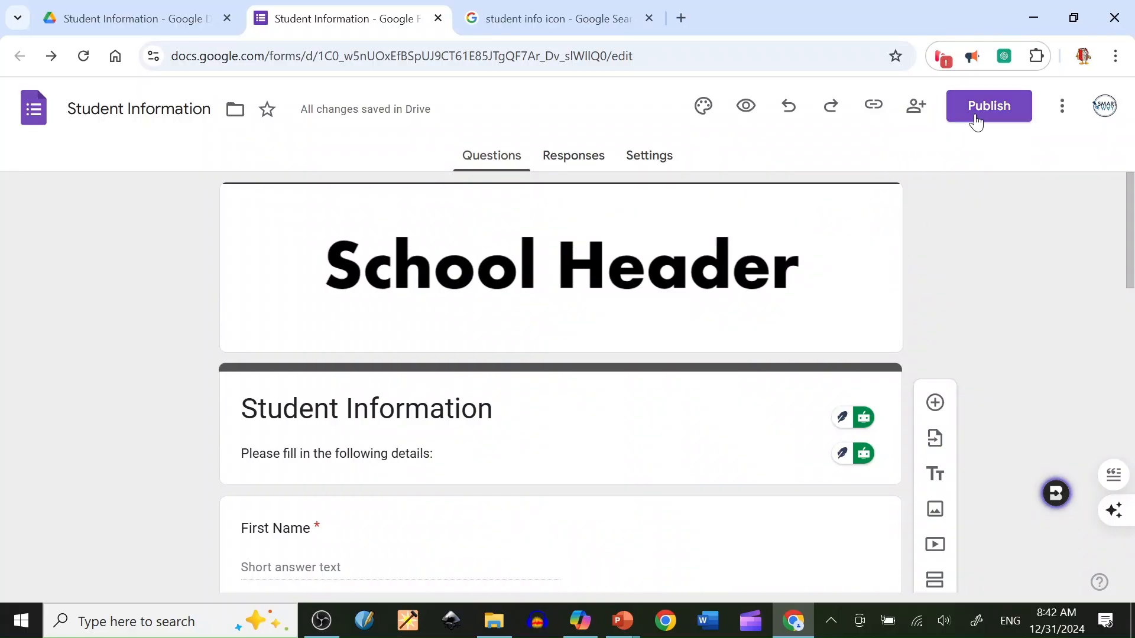
click(977, 119)
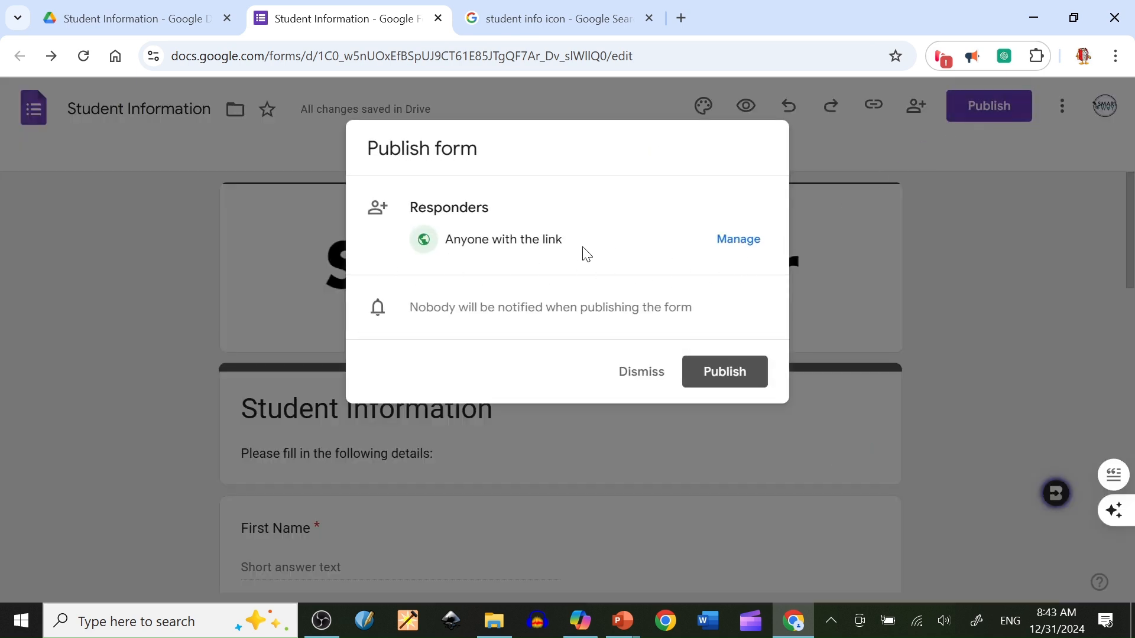
click(727, 383)
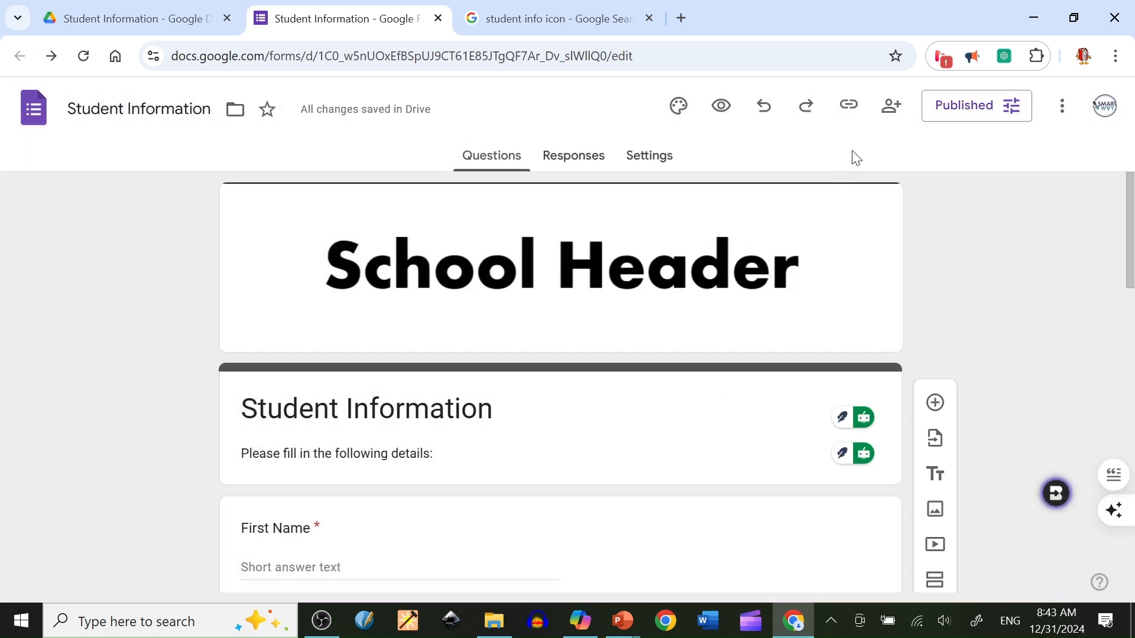
- Copy the responder link with the Shorten URL option from the published options, and save the options
click(958, 112)
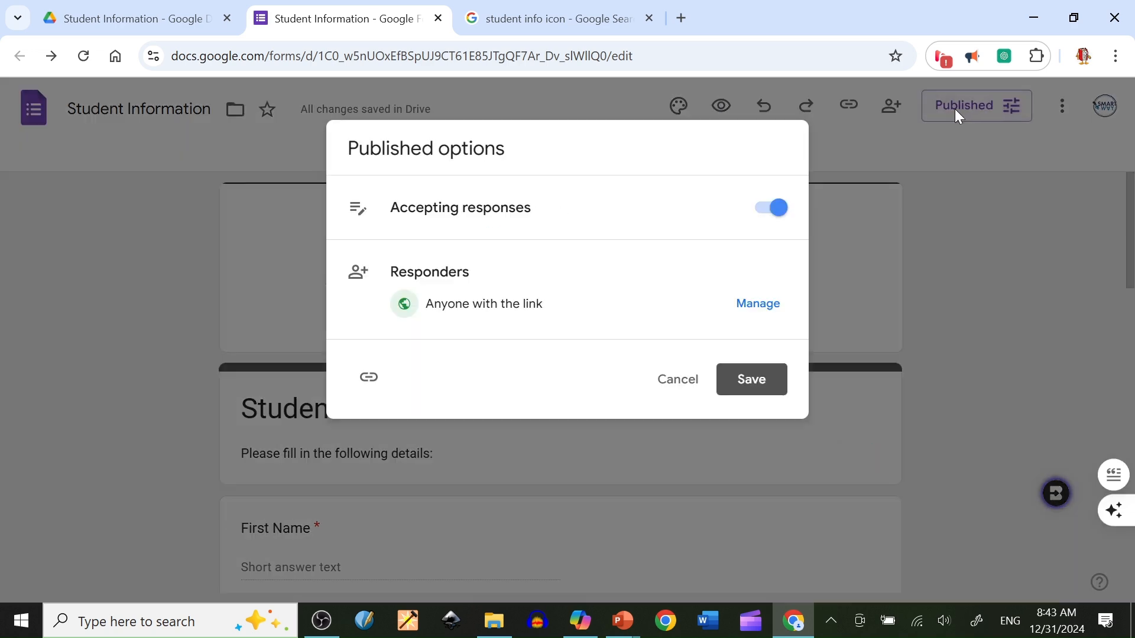
click(369, 381)
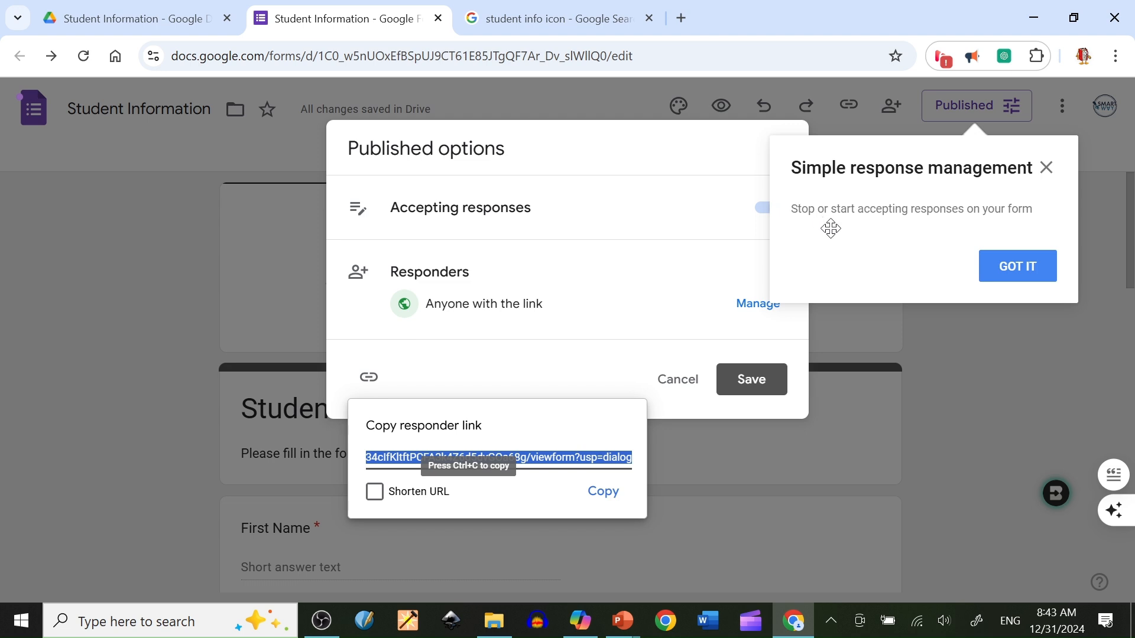
click(1046, 167)
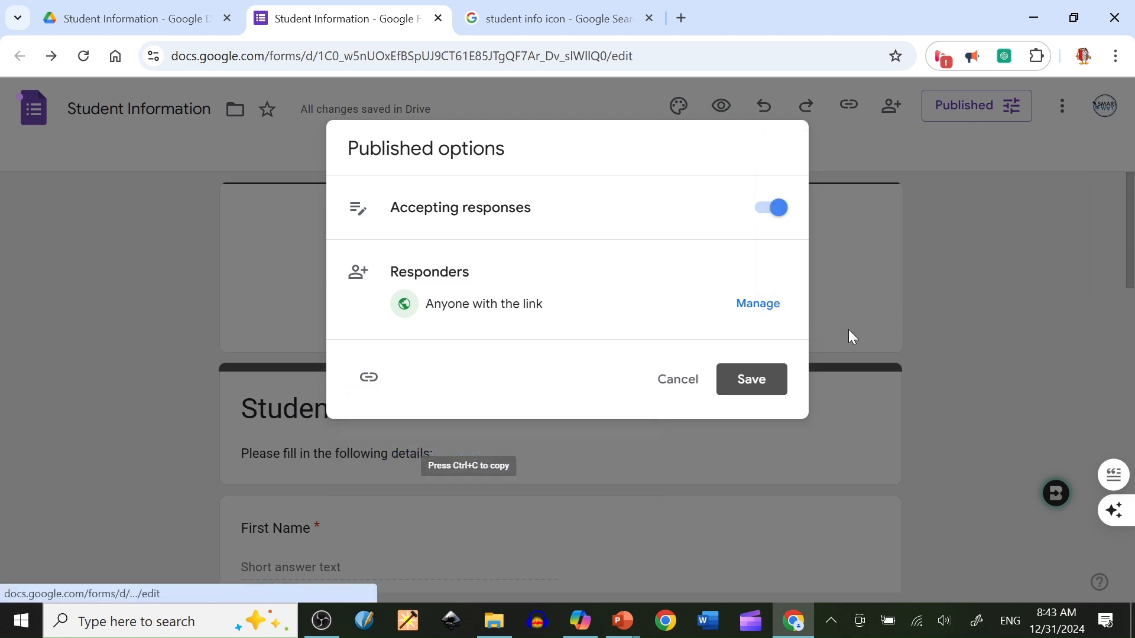
click(369, 379)
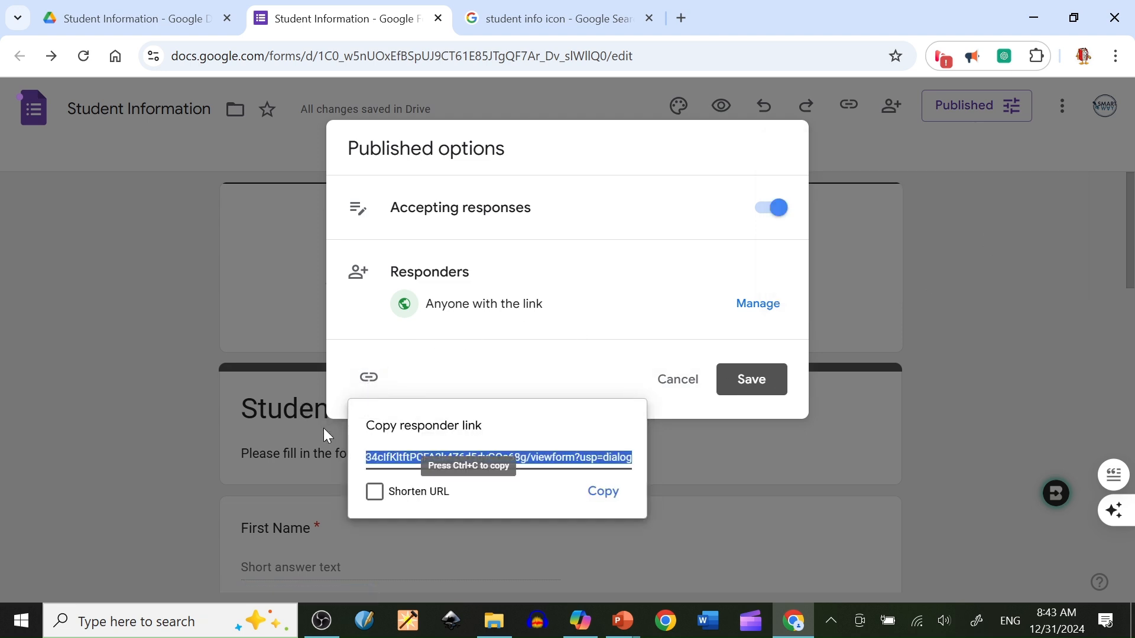
click(374, 493)
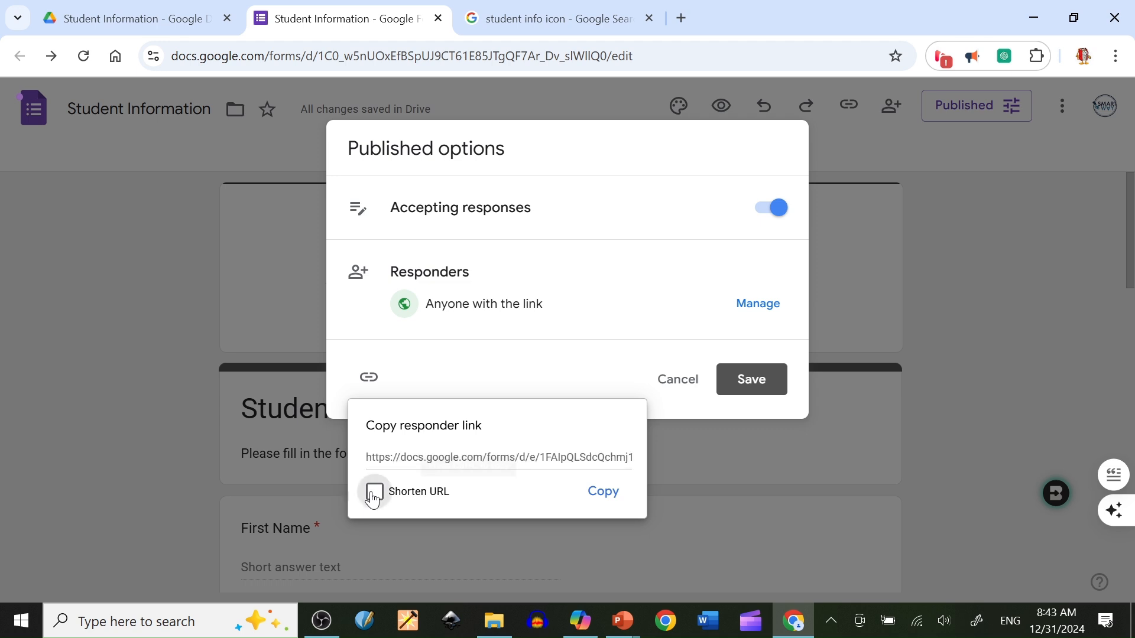
click(599, 493)
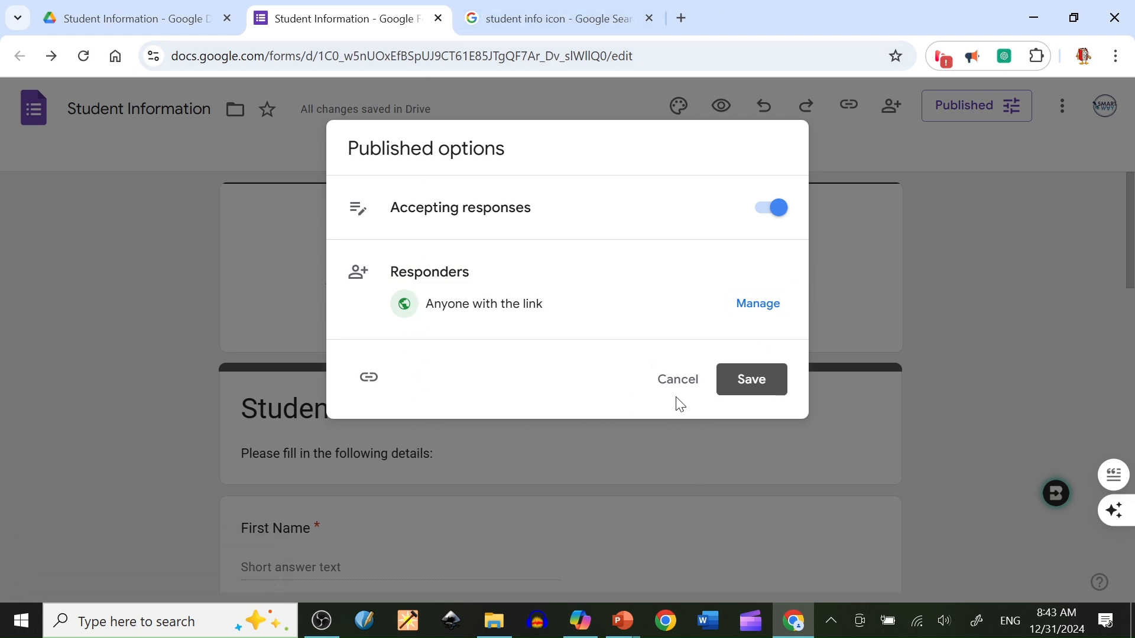
click(732, 391)
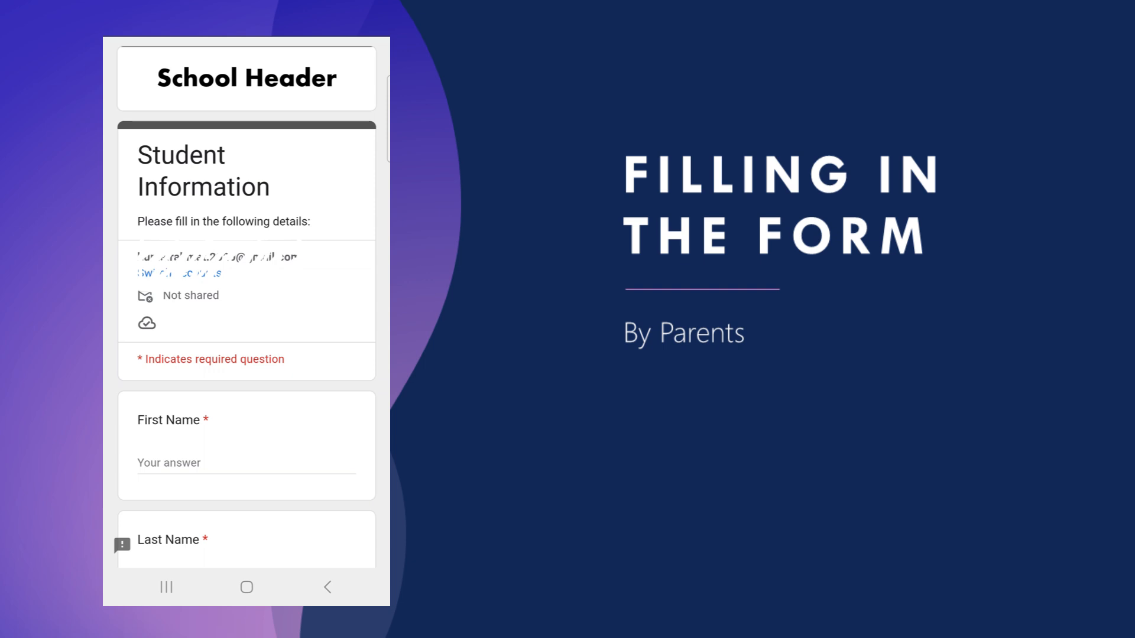
- Switch to the published form on the phone and look through its questions from the header to Last Name
scroll(246, 302, down, 3)
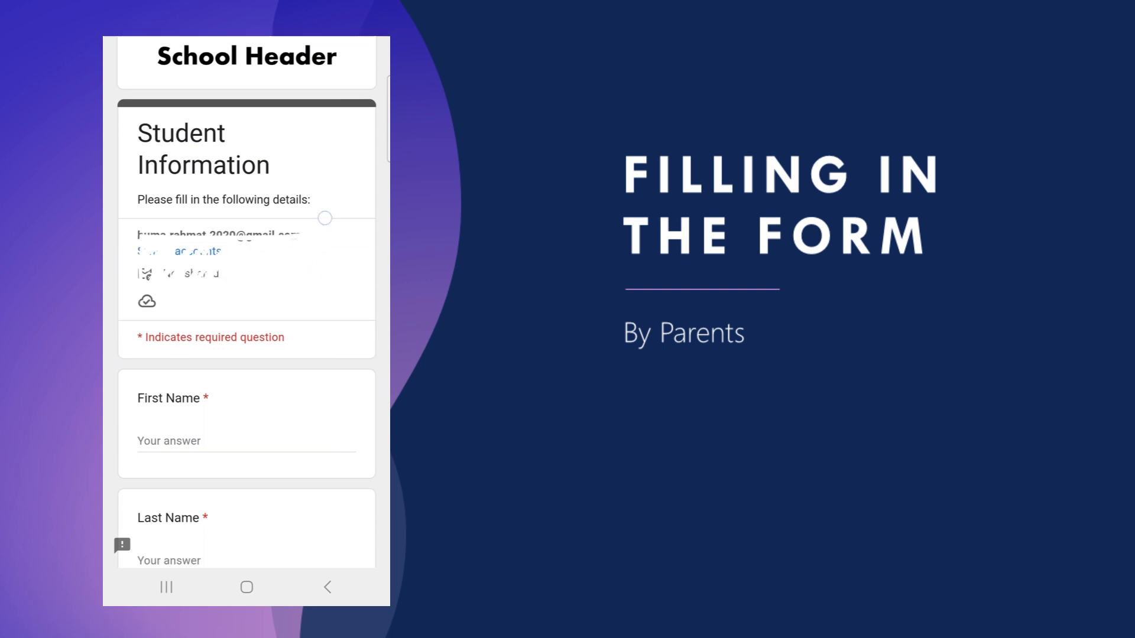